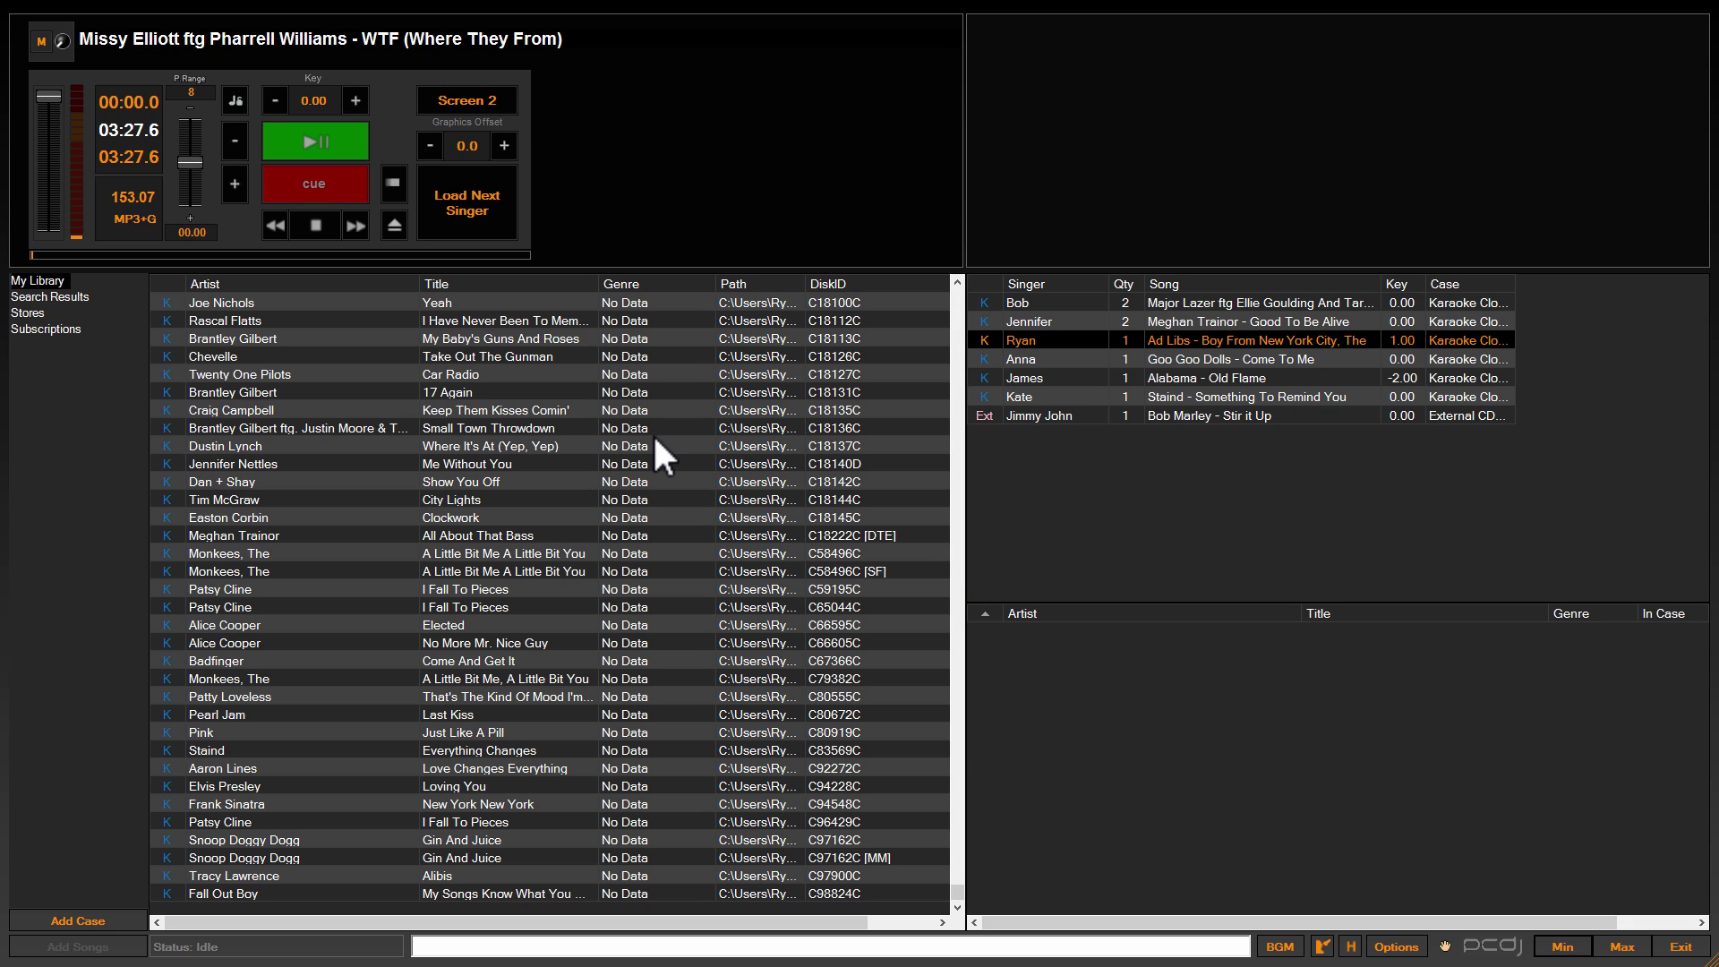
Select Rascal Flatts, Car Radio and Me Without You, clearing stray search text.
left_click(626, 321)
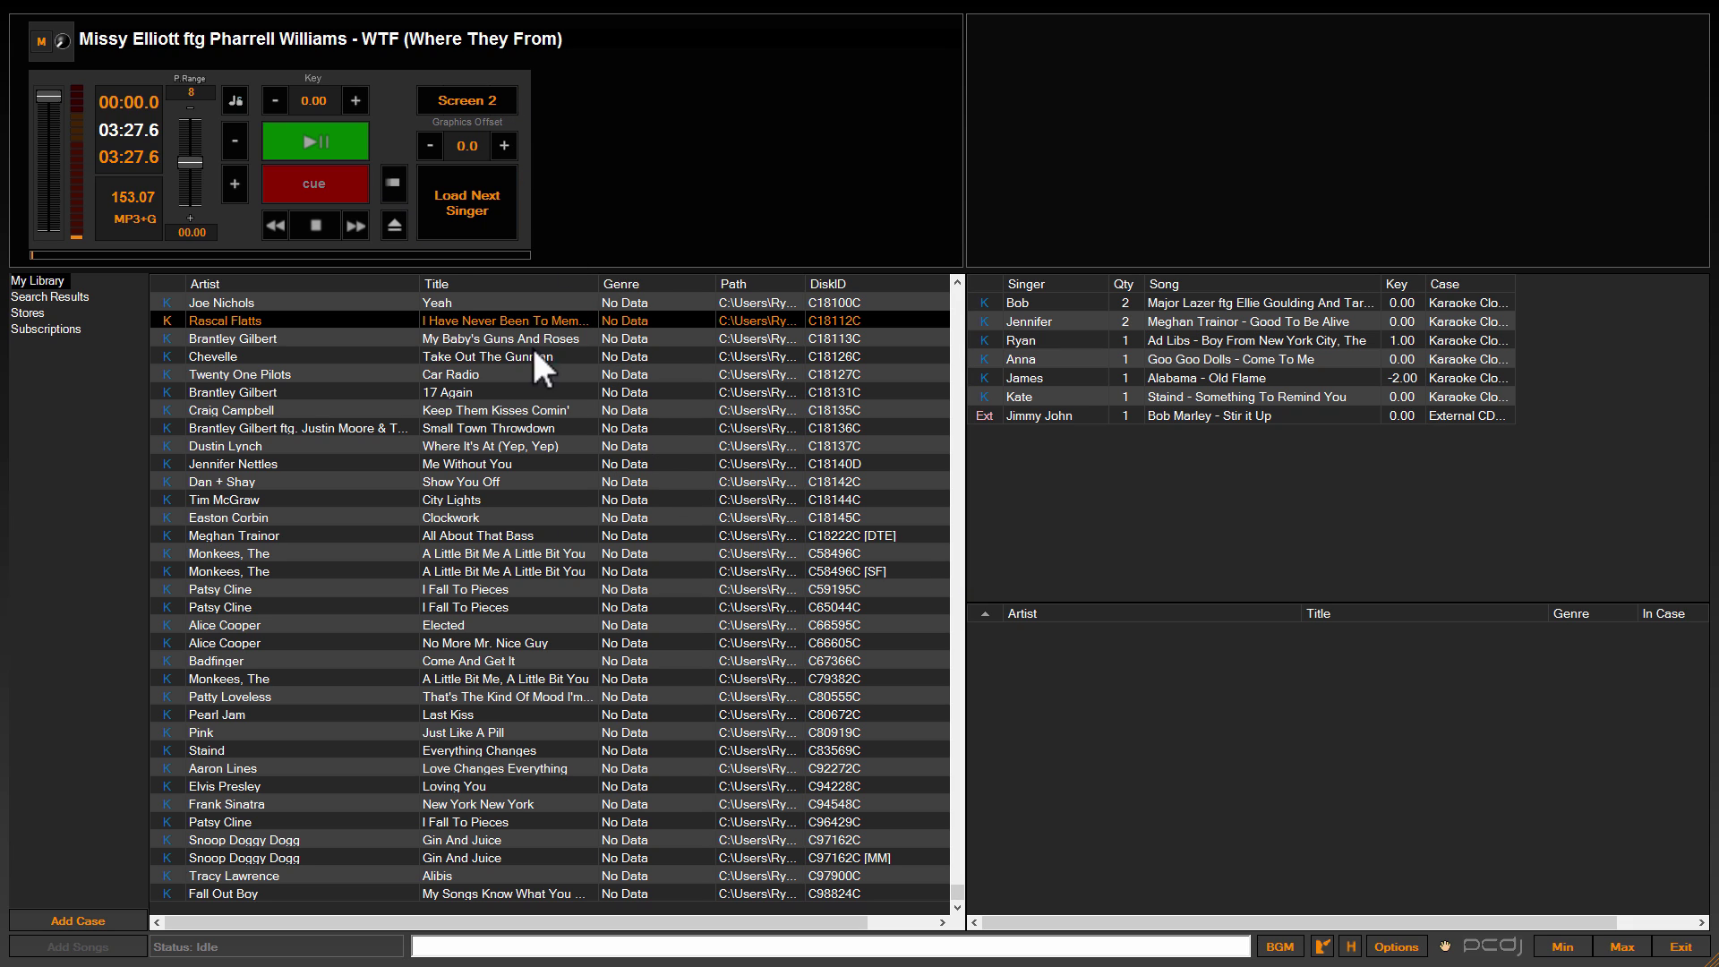
type("lajdfli")
key("Escape")
left_click(382, 374)
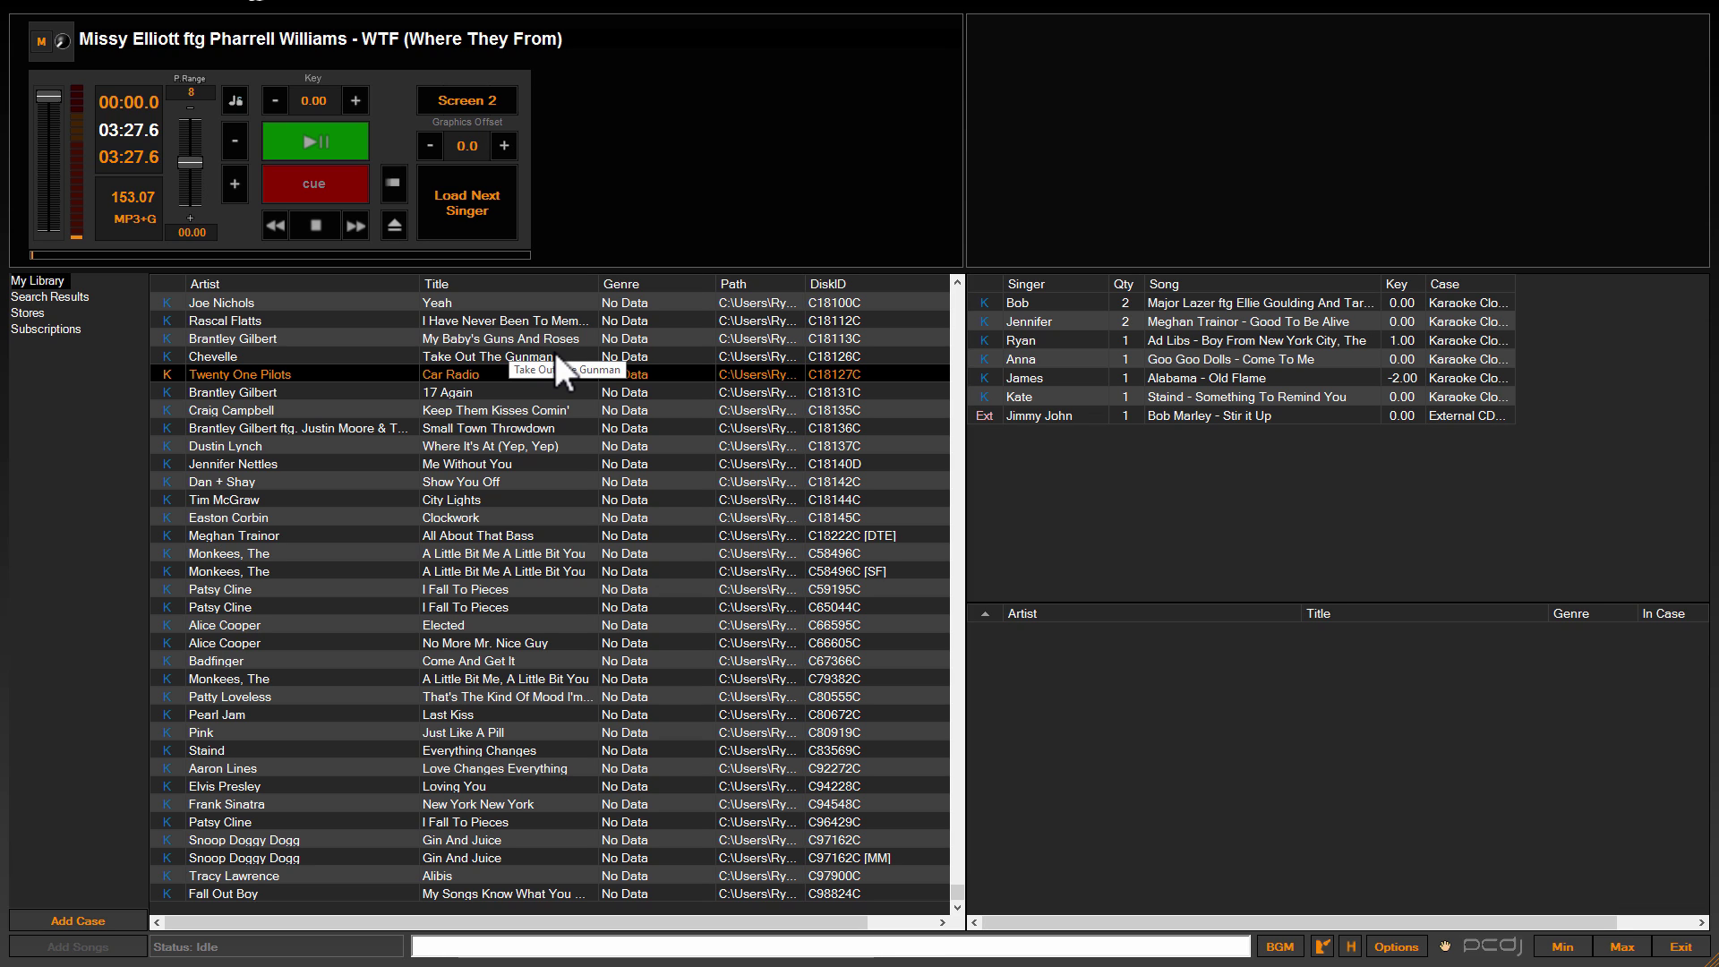
type("lkjasdlfjae")
key("BackSpace")
key("BackSpace")
key("BackSpace")
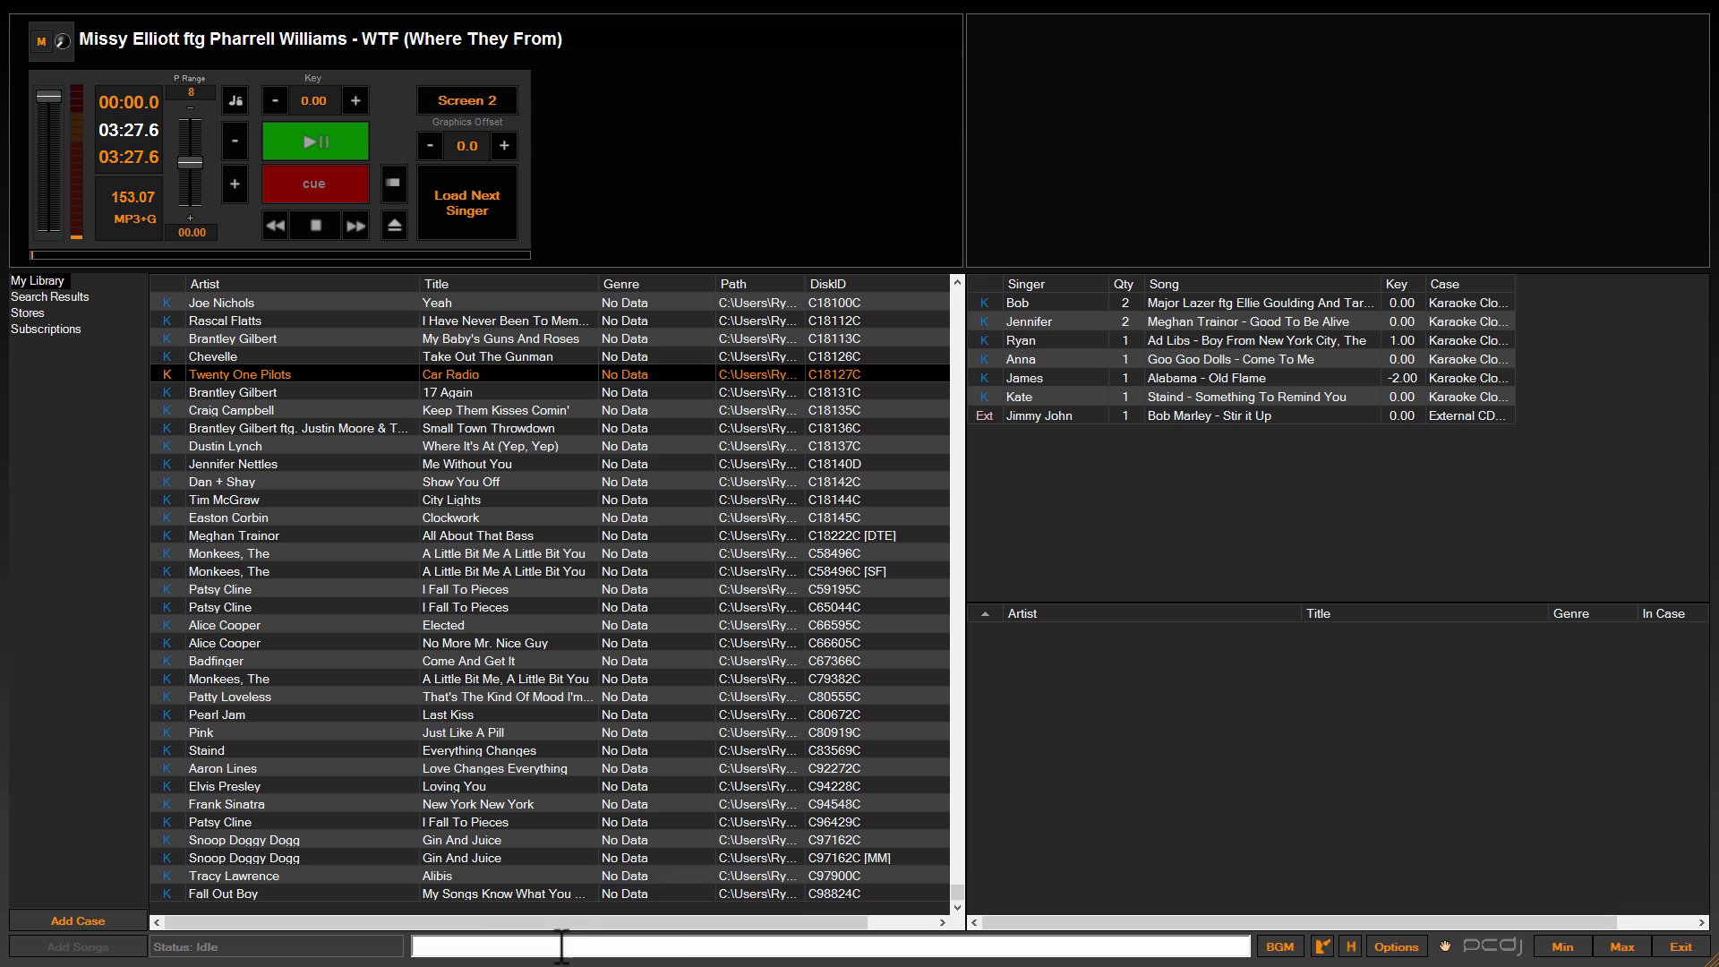
left_click(564, 463)
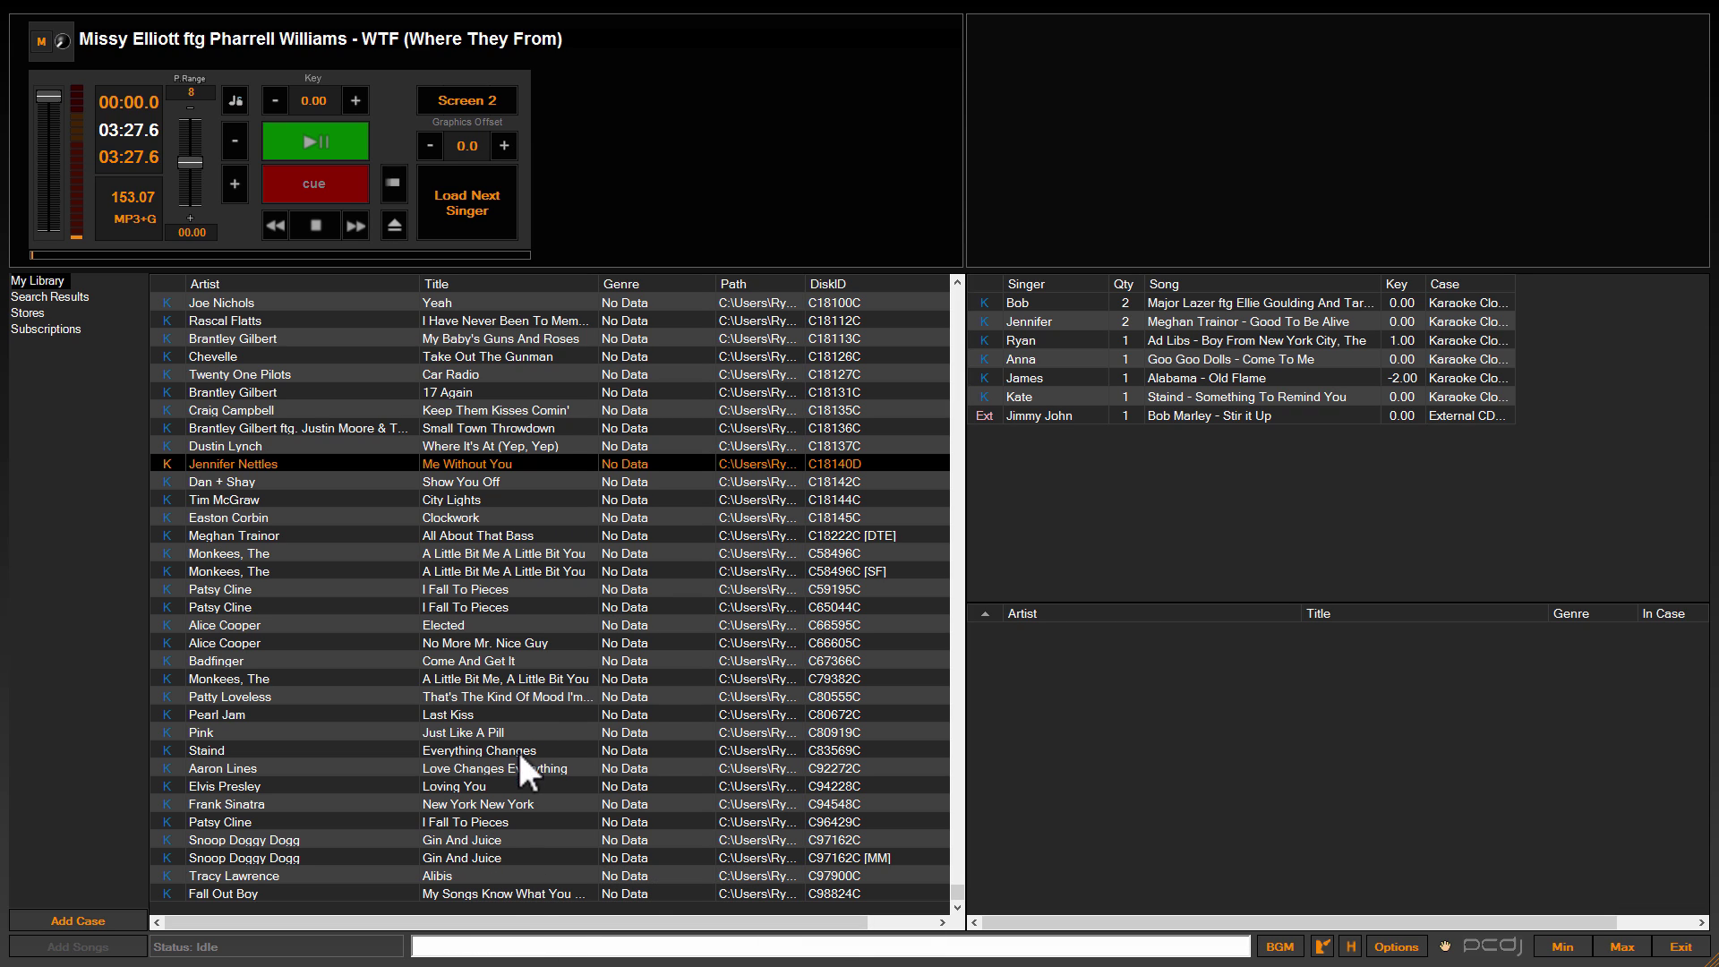
Run a search for Meghan Trainor.
left_click(490, 946)
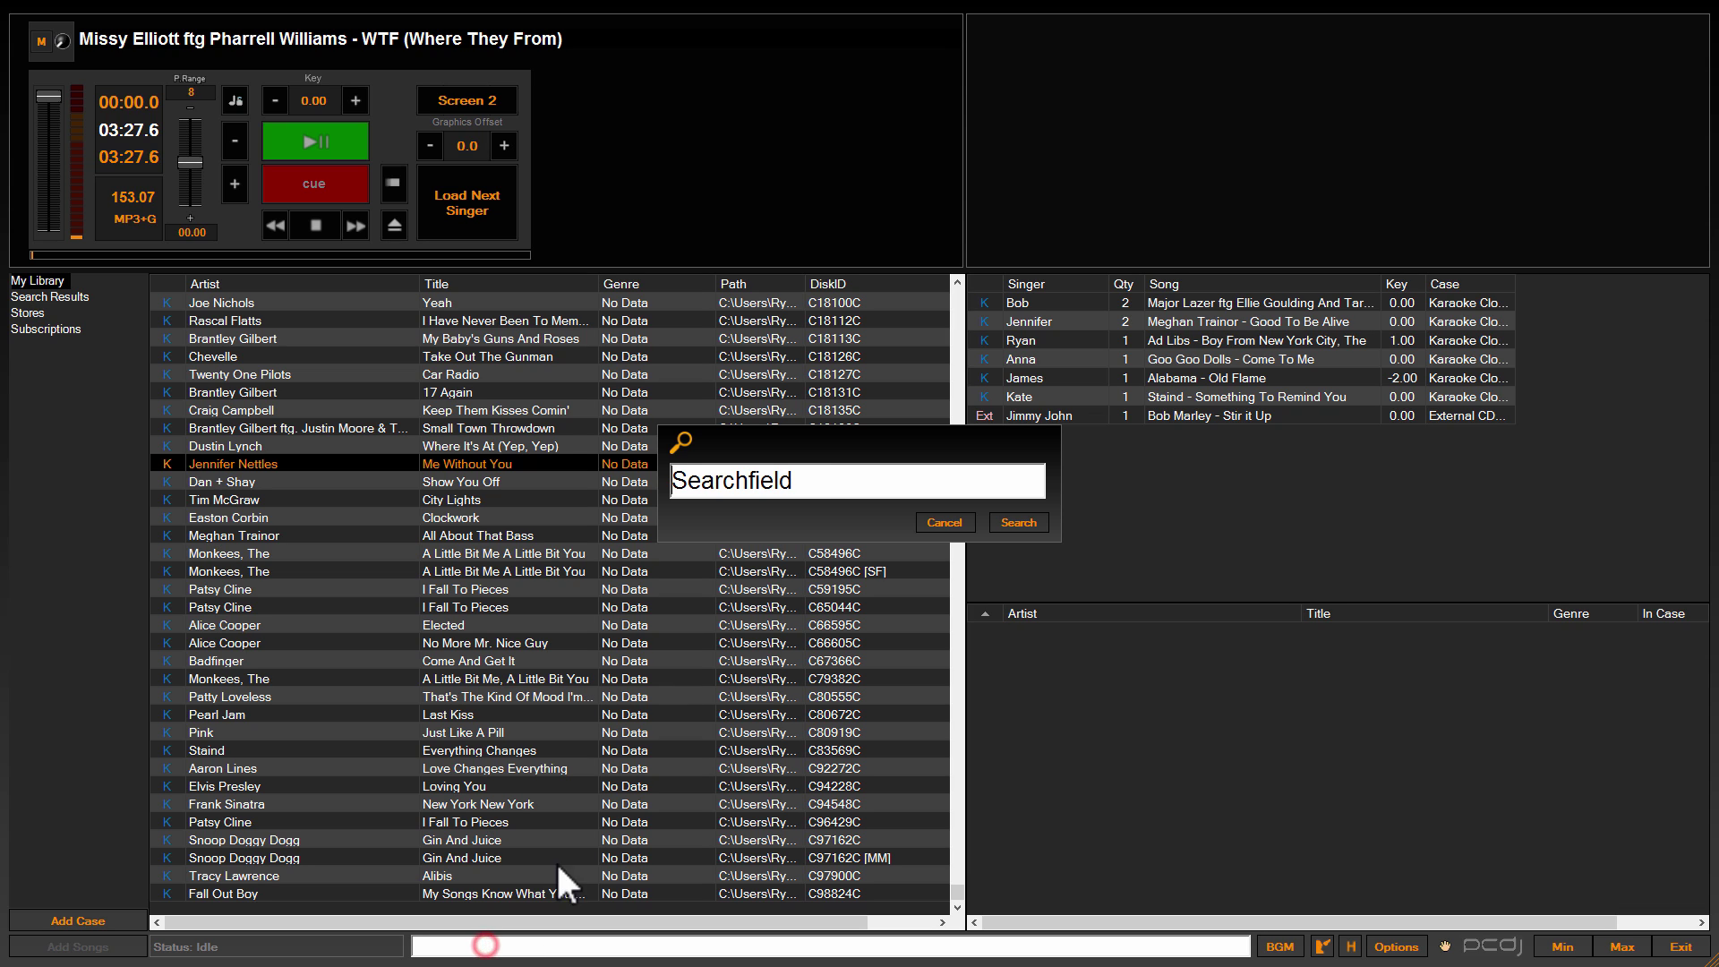
left_click(816, 482)
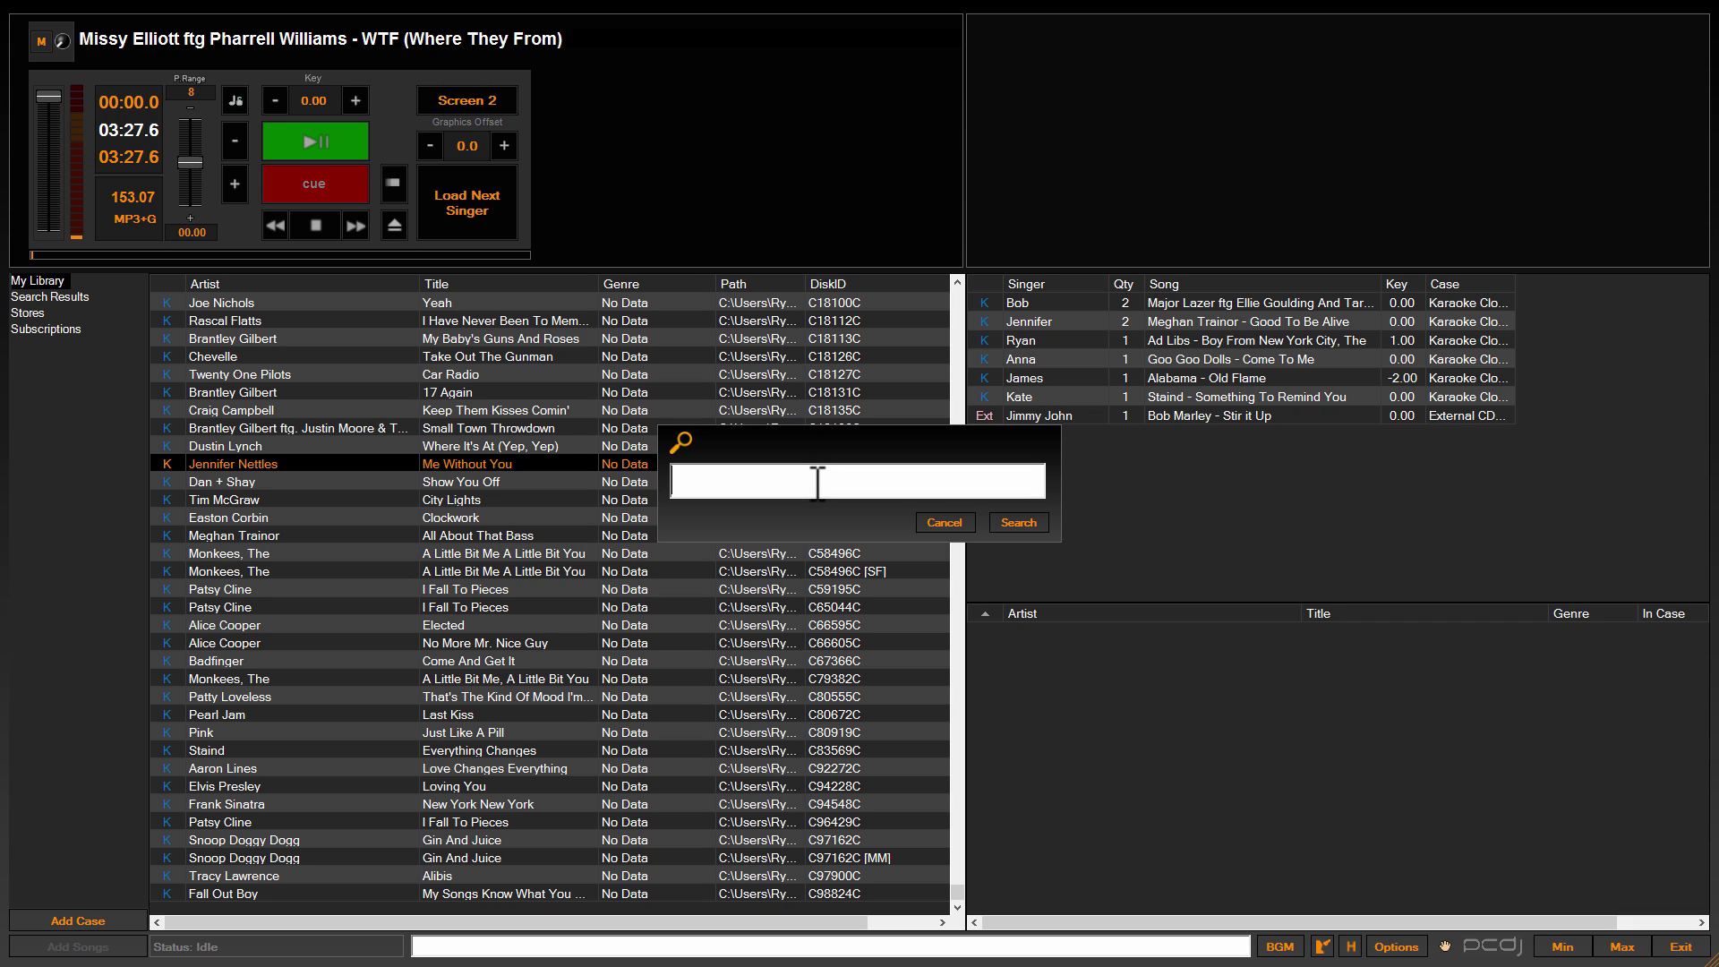
type("Meghan Tra")
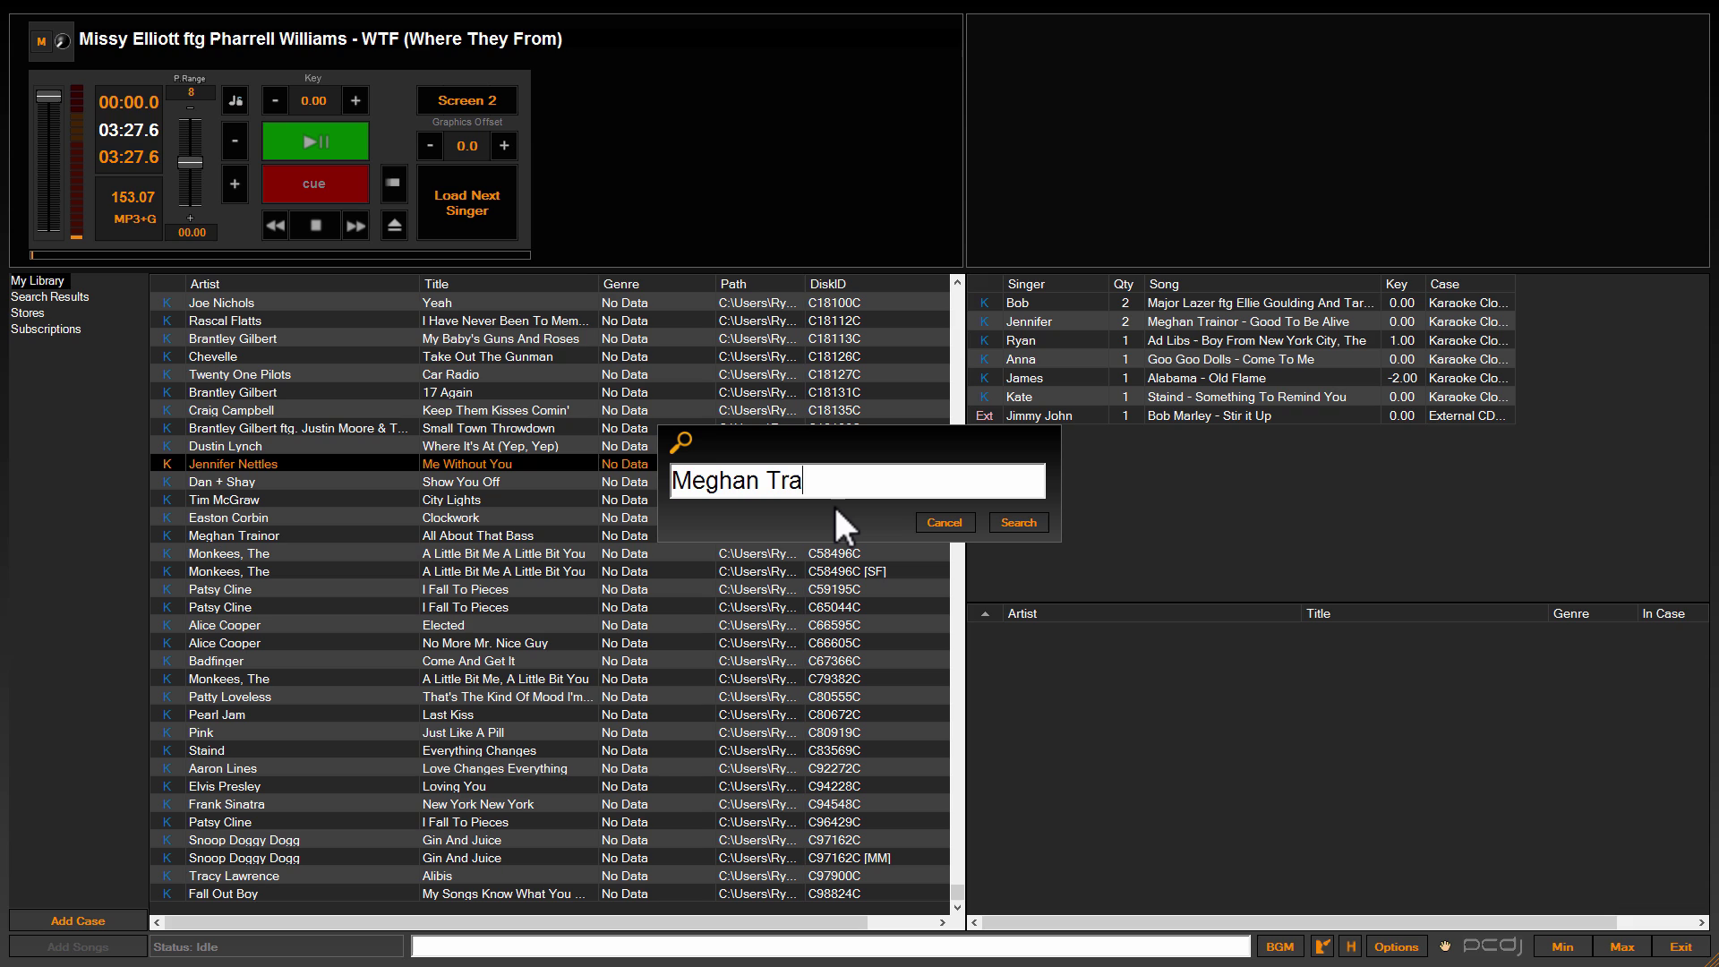
type("inor")
key("Return")
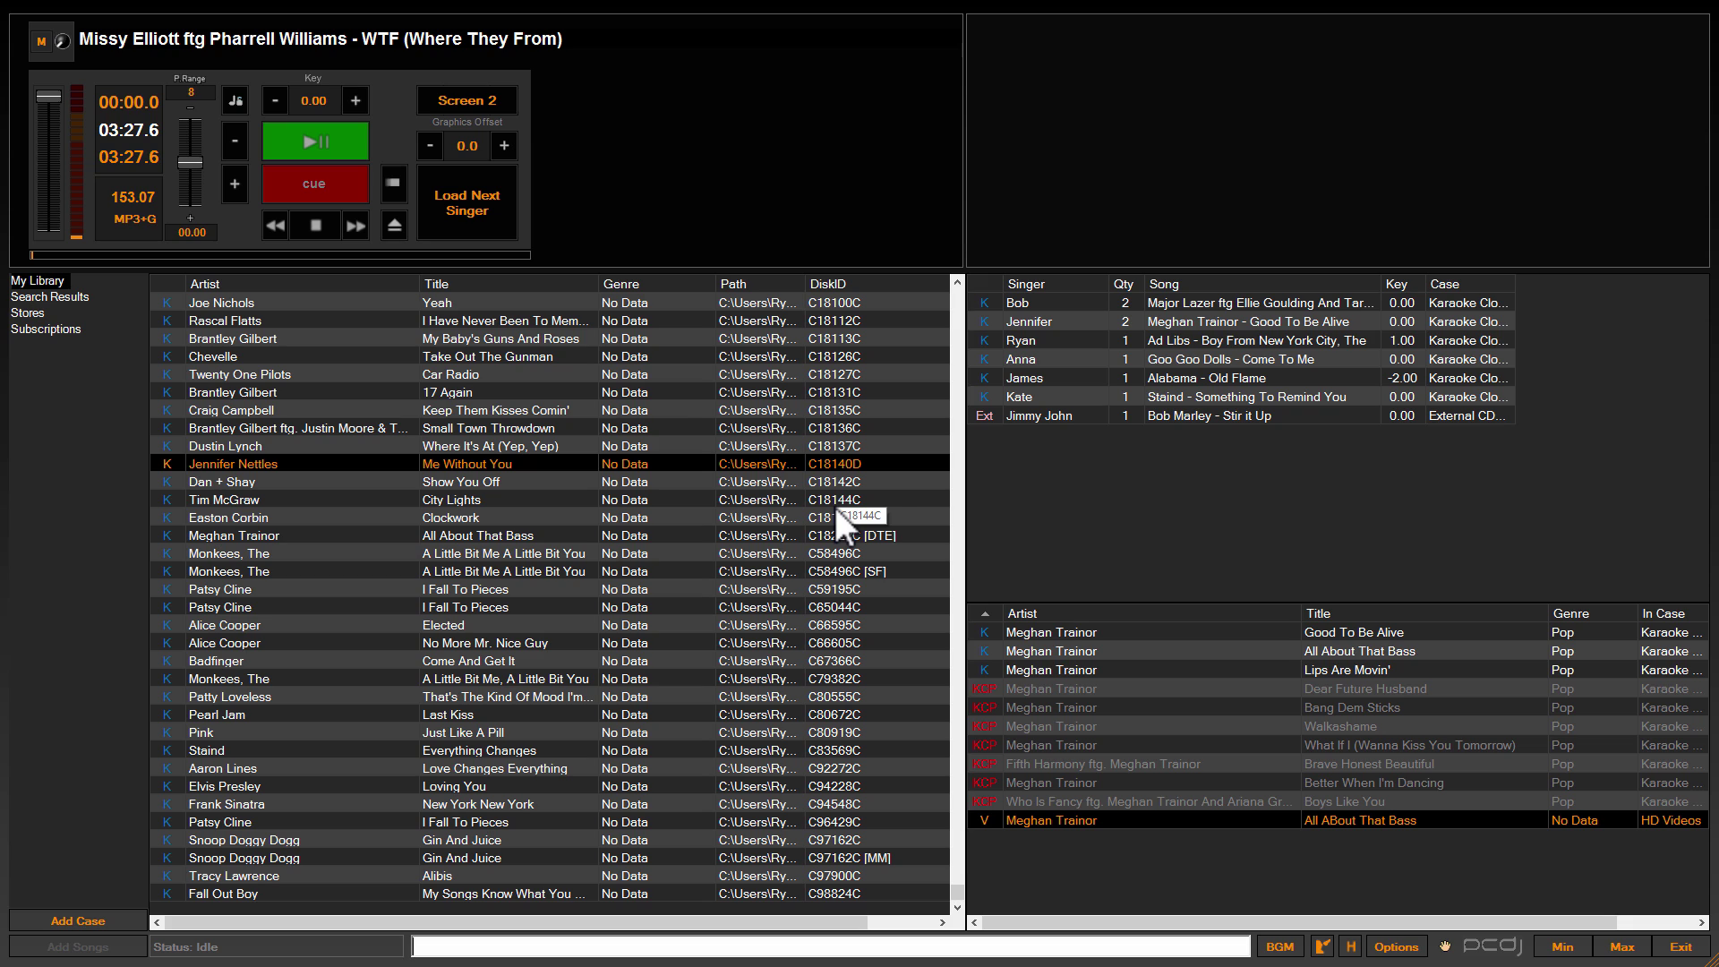
Reselect Car Radio, close the search, and switch to the empty Search Results view.
left_click(588, 375)
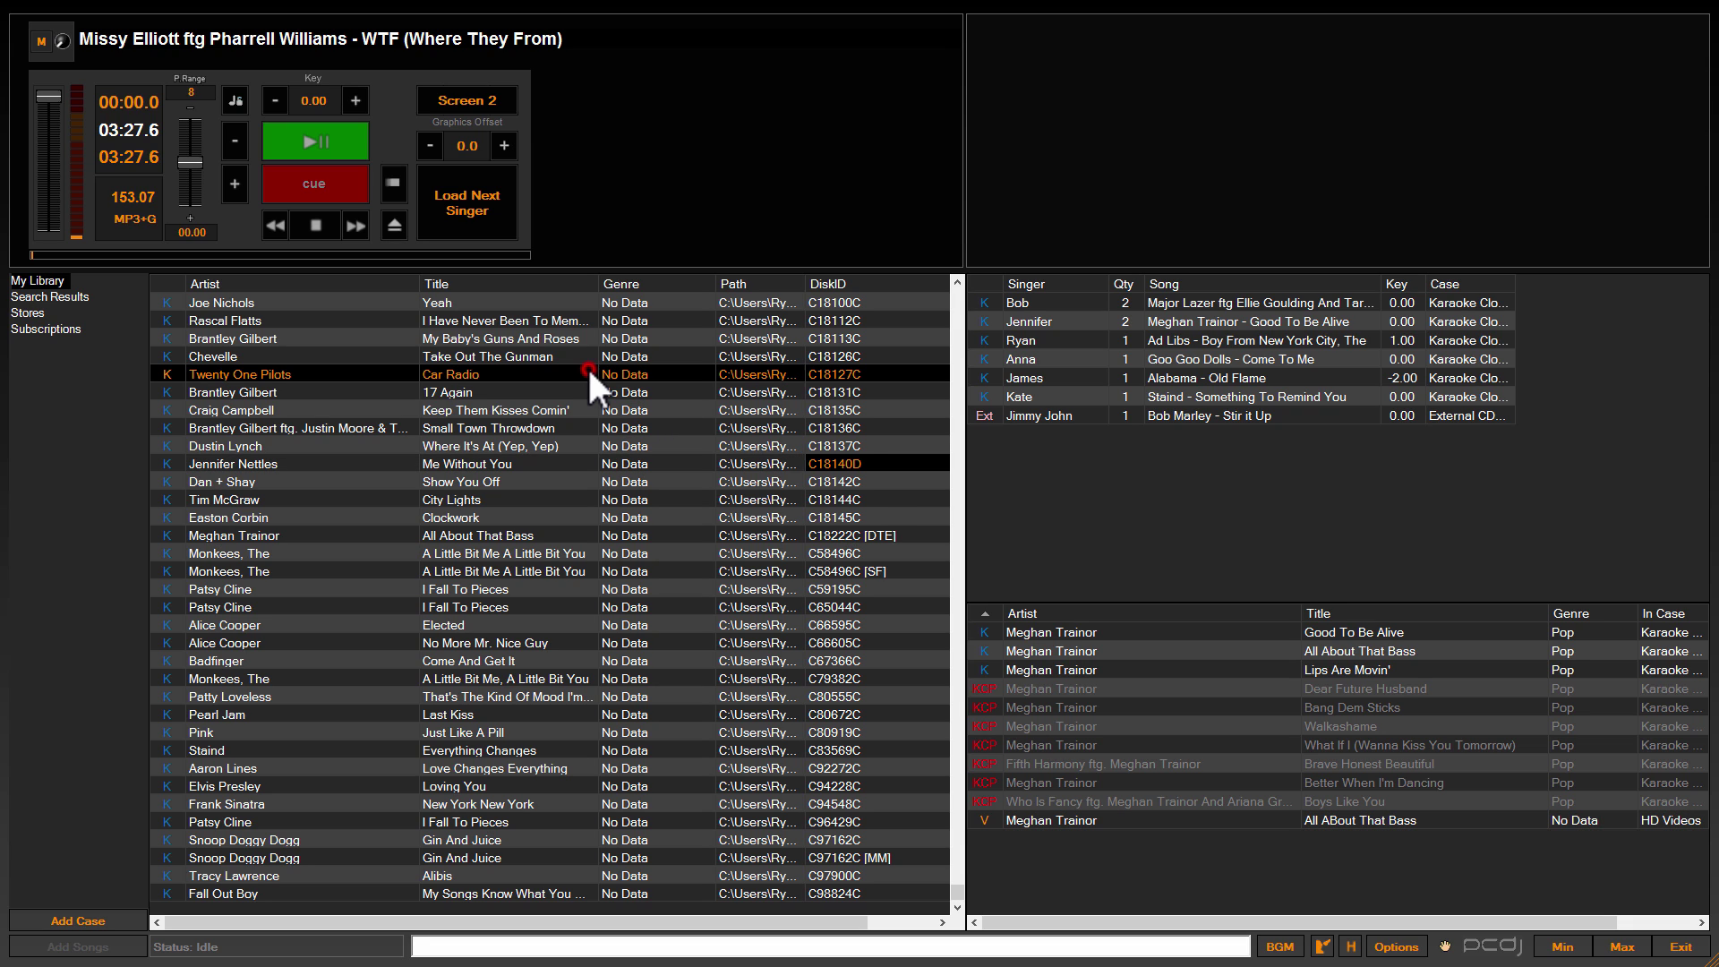
left_click(596, 944)
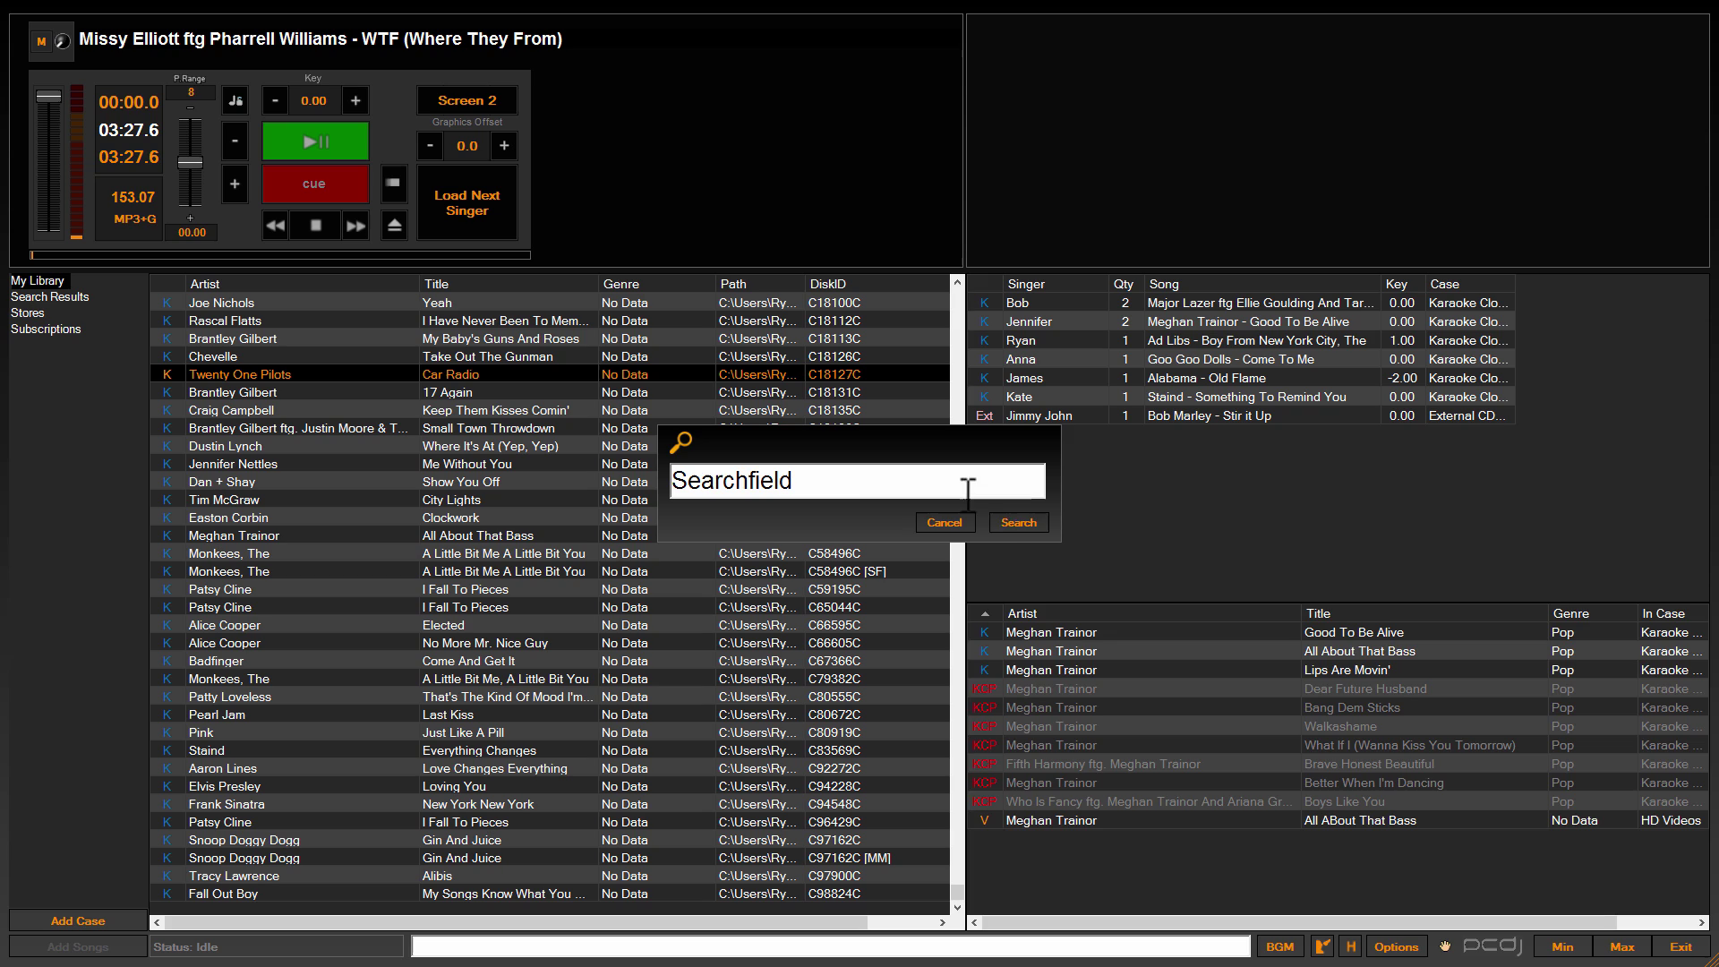
left_click(1017, 522)
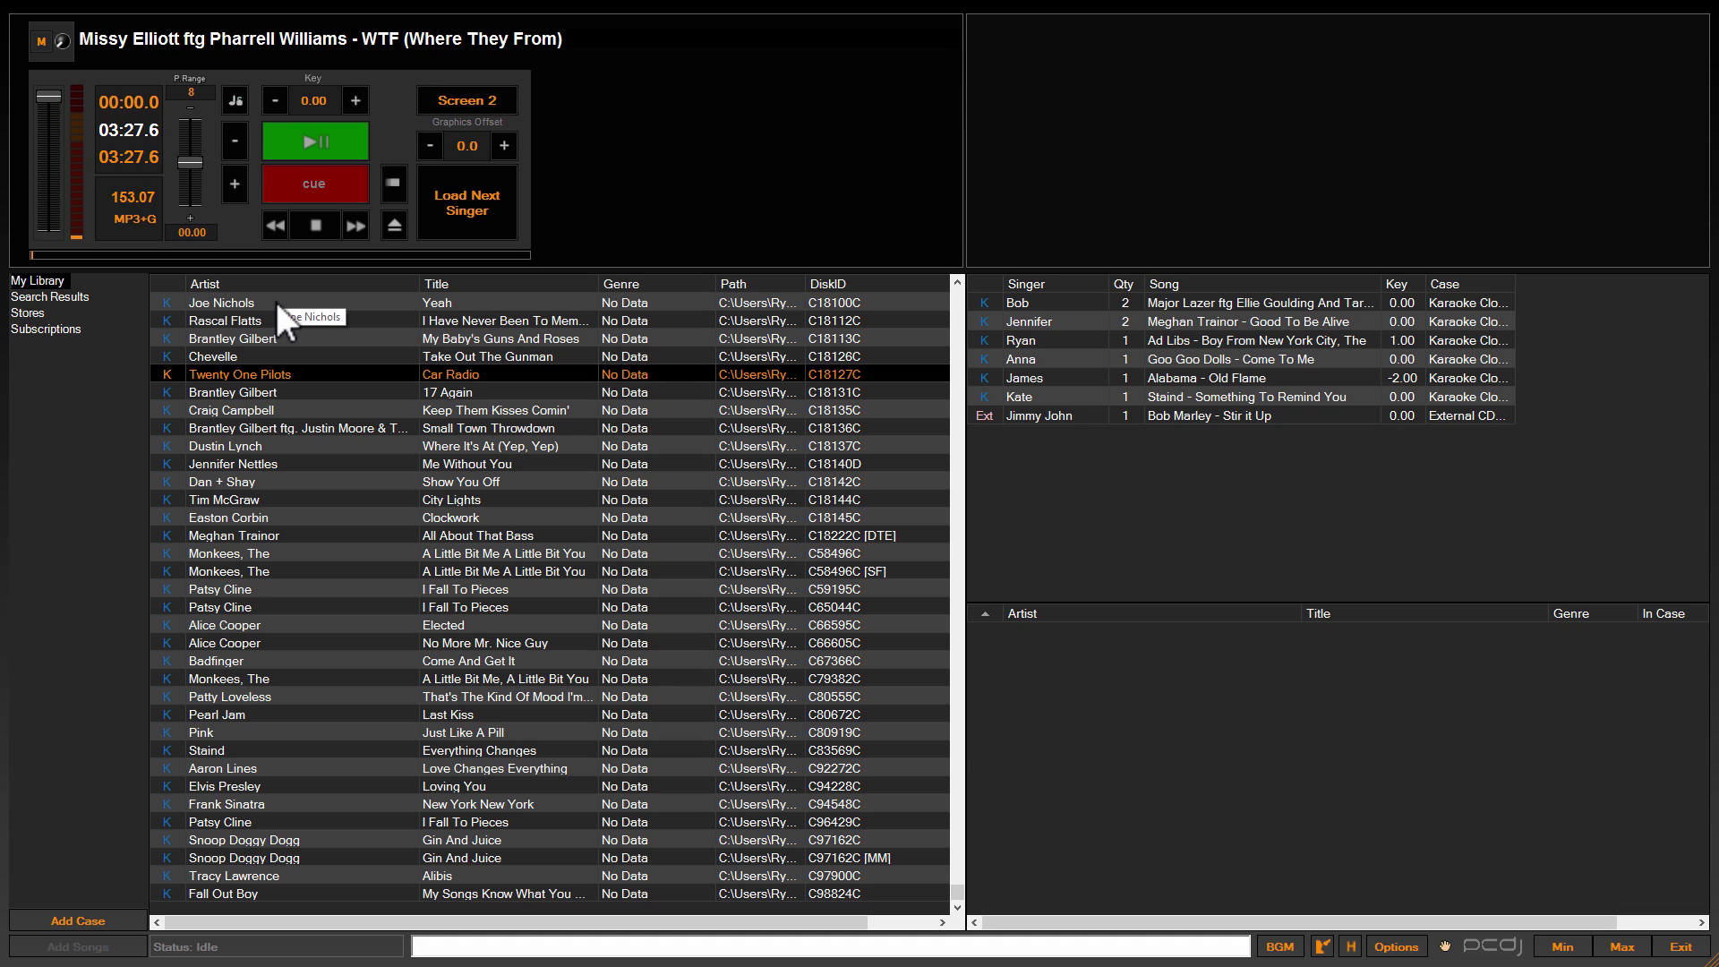
left_click(52, 295)
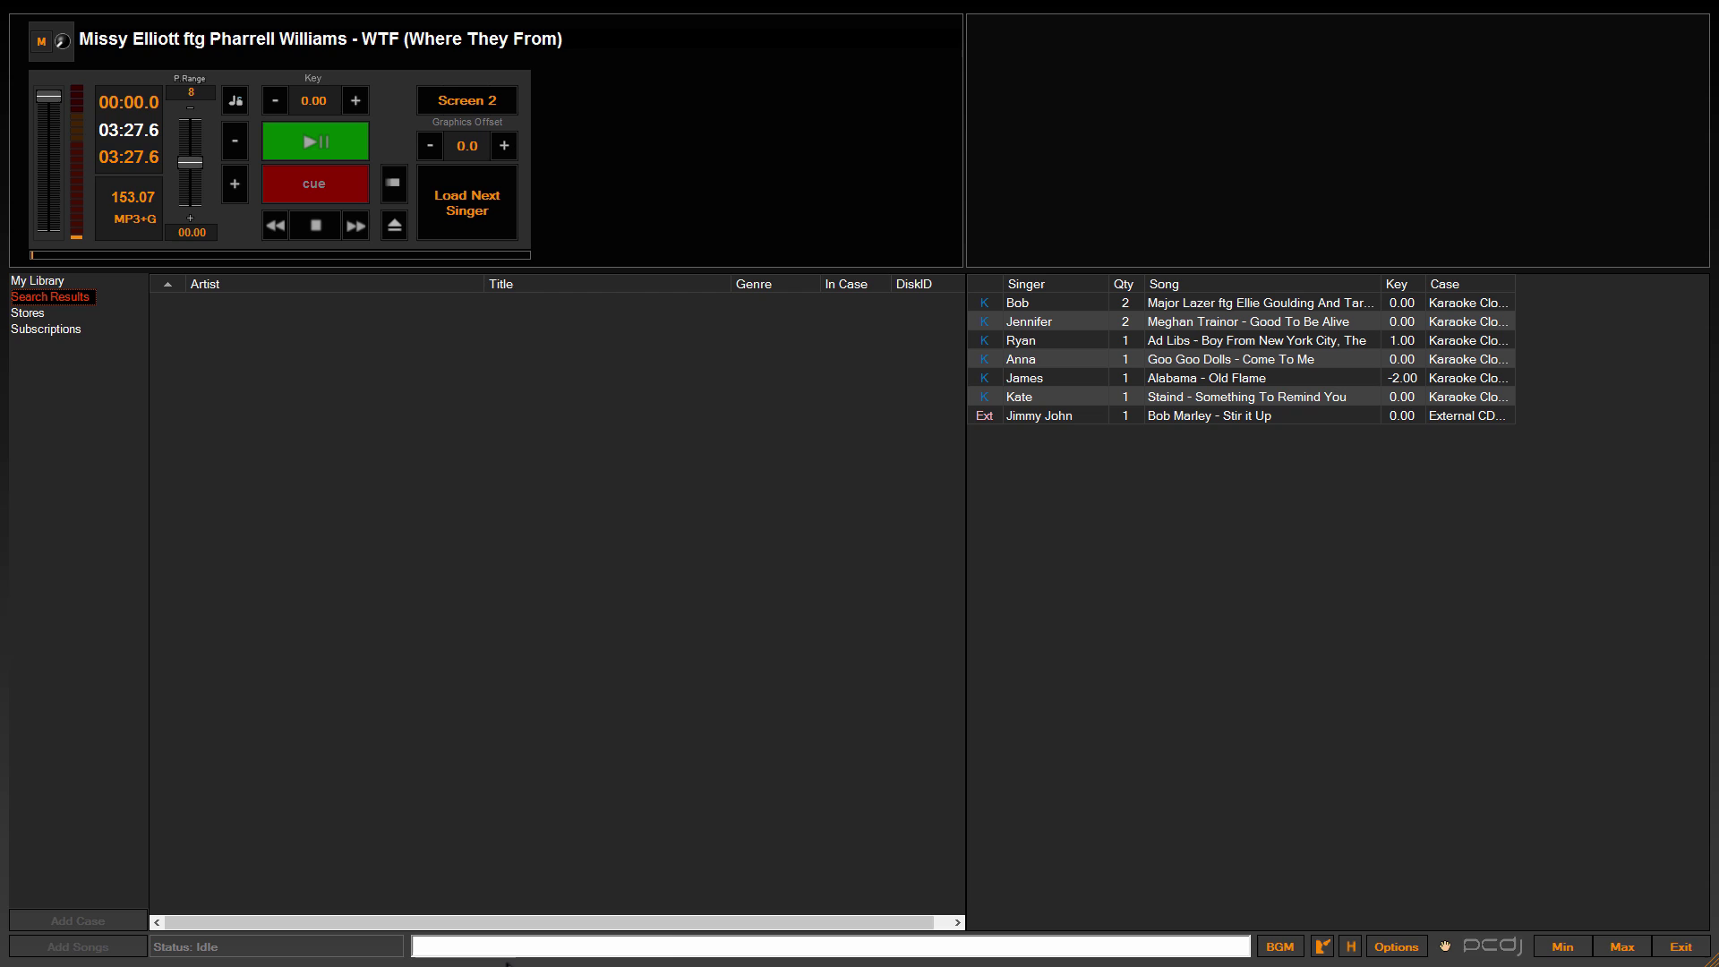
Search for Alabama and drag Old Flame into the singer rotation.
left_click(505, 946)
type("Ala")
type("bama")
key("Return")
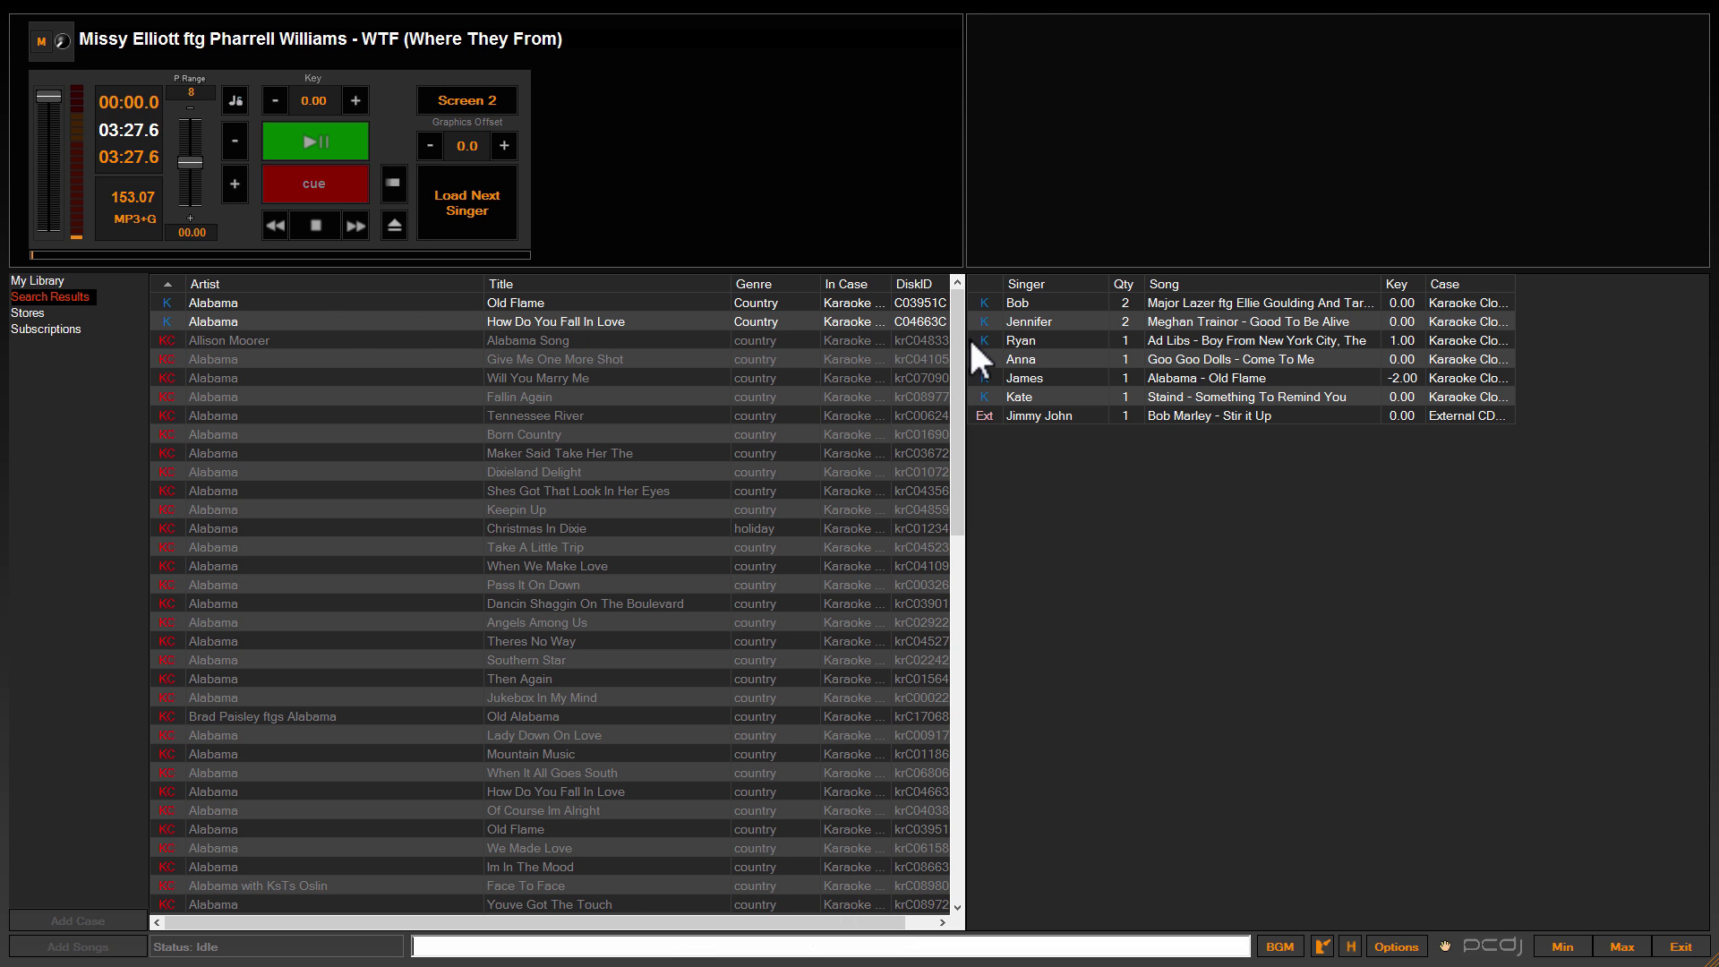
mouse_move(965, 306)
left_mouse_down()
mouse_move(963, 327)
mouse_move(966, 288)
left_mouse_up()
left_click_drag(461, 303, 1075, 540)
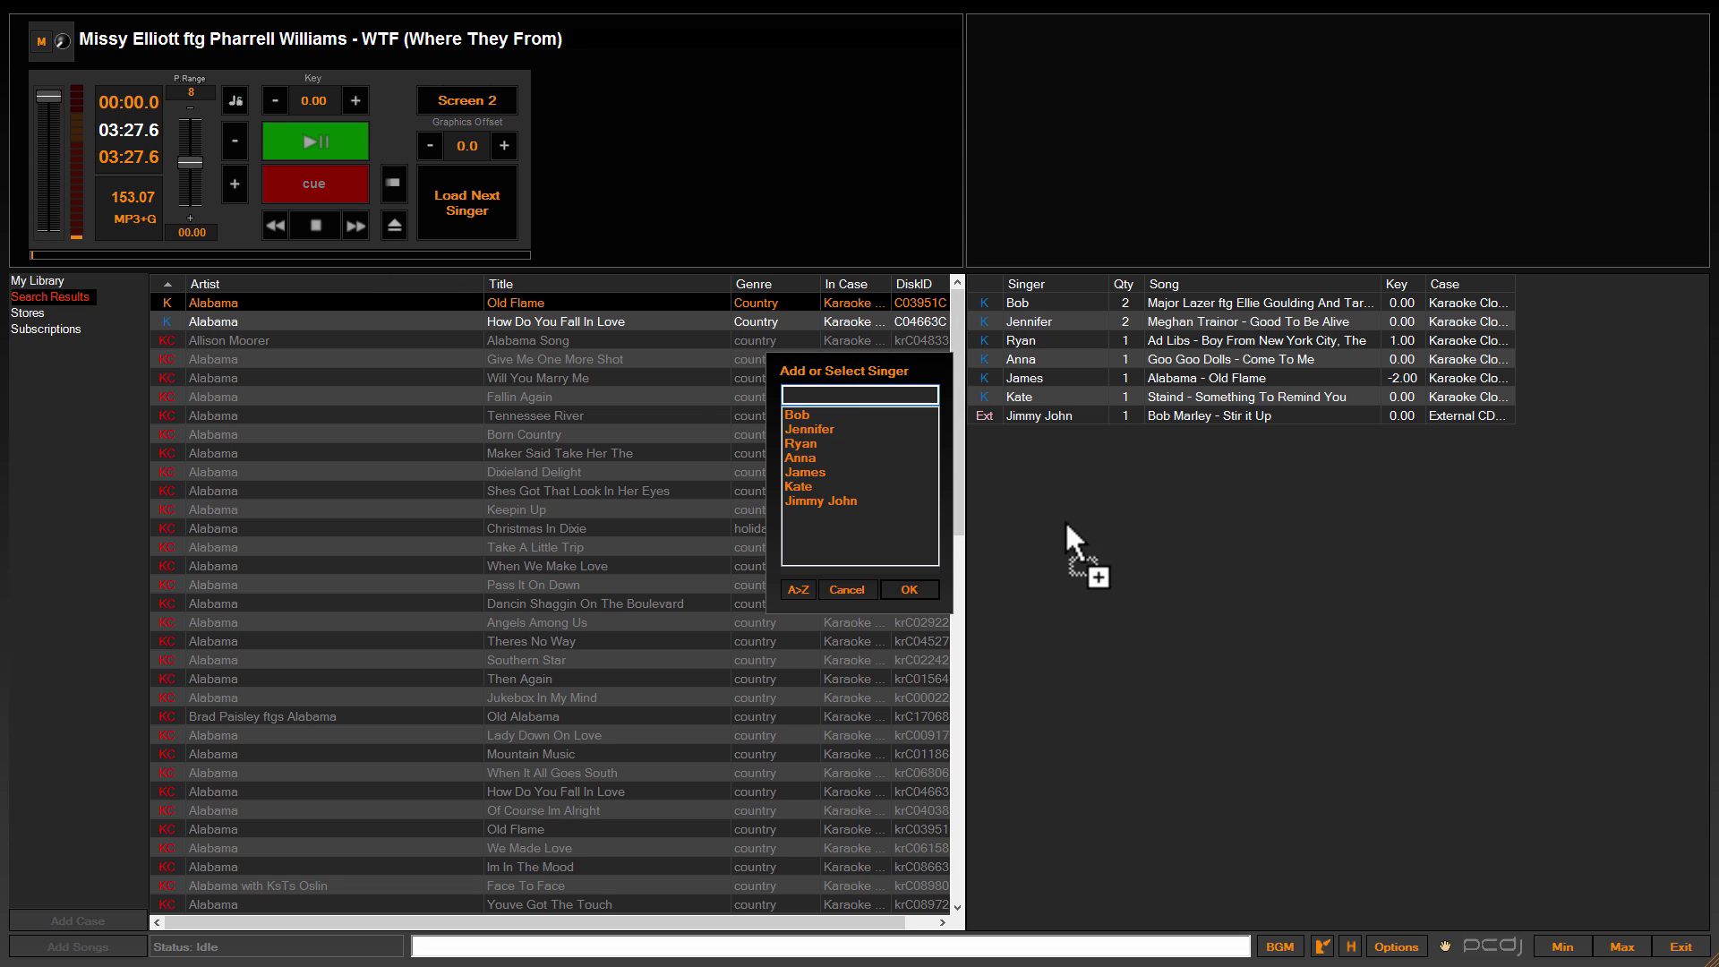
Add Bobby as the new singer for Old Flame.
left_click(920, 396)
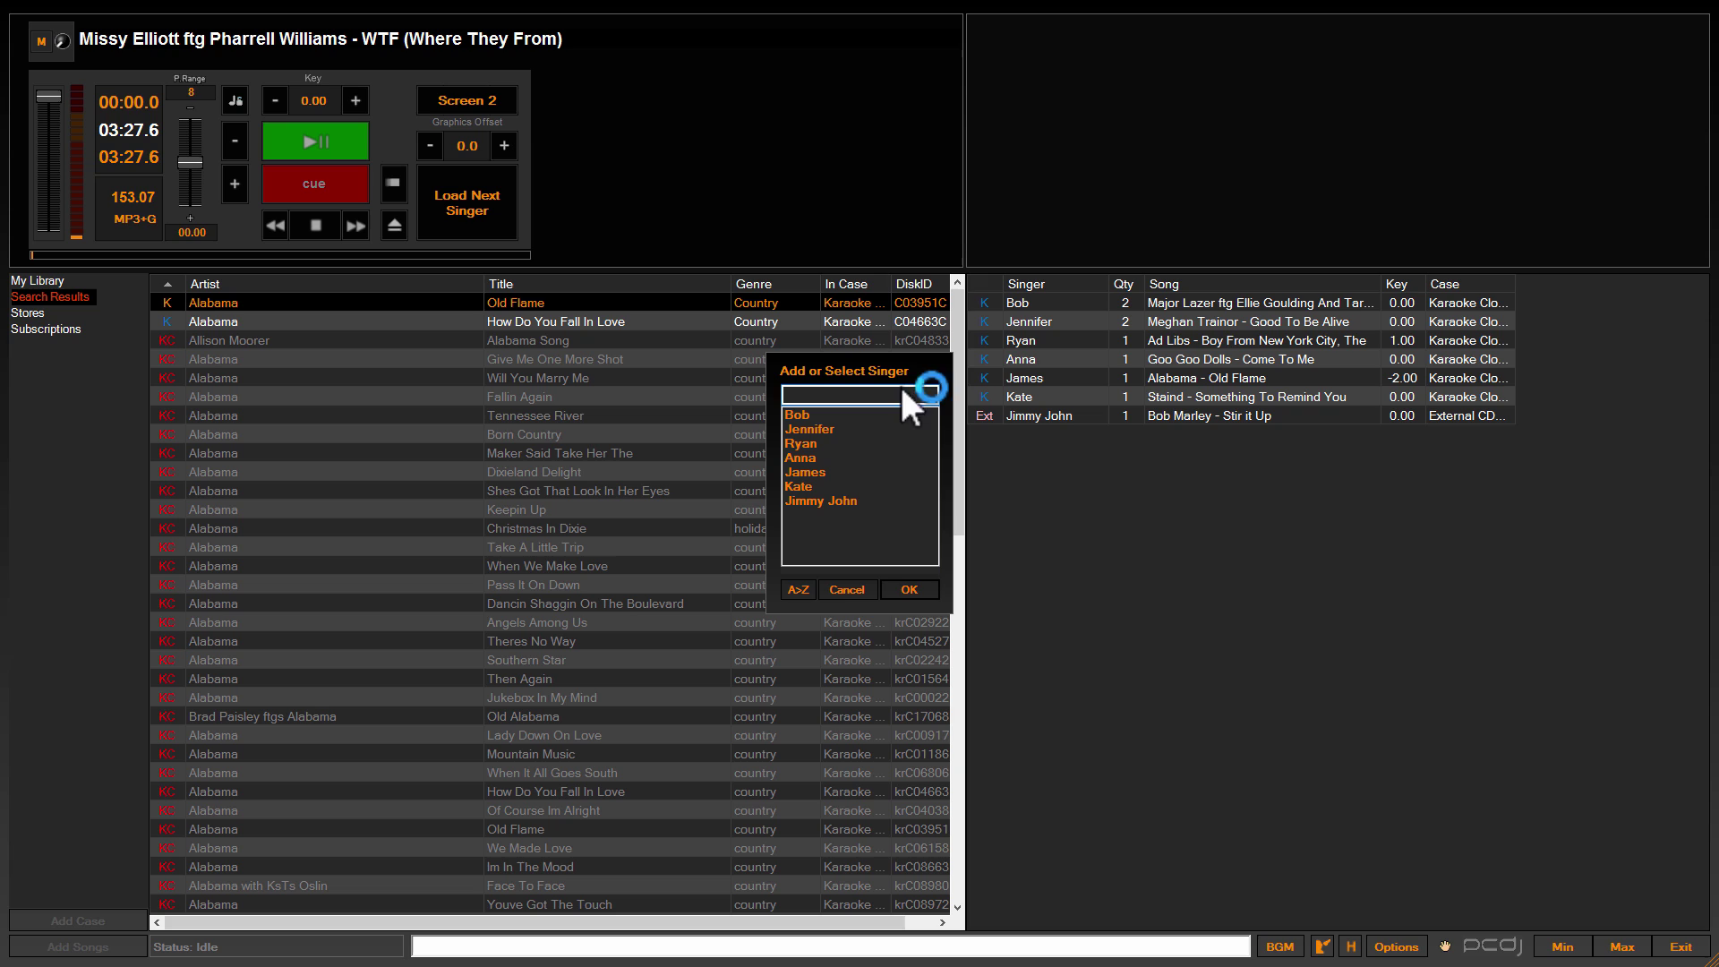
type("An")
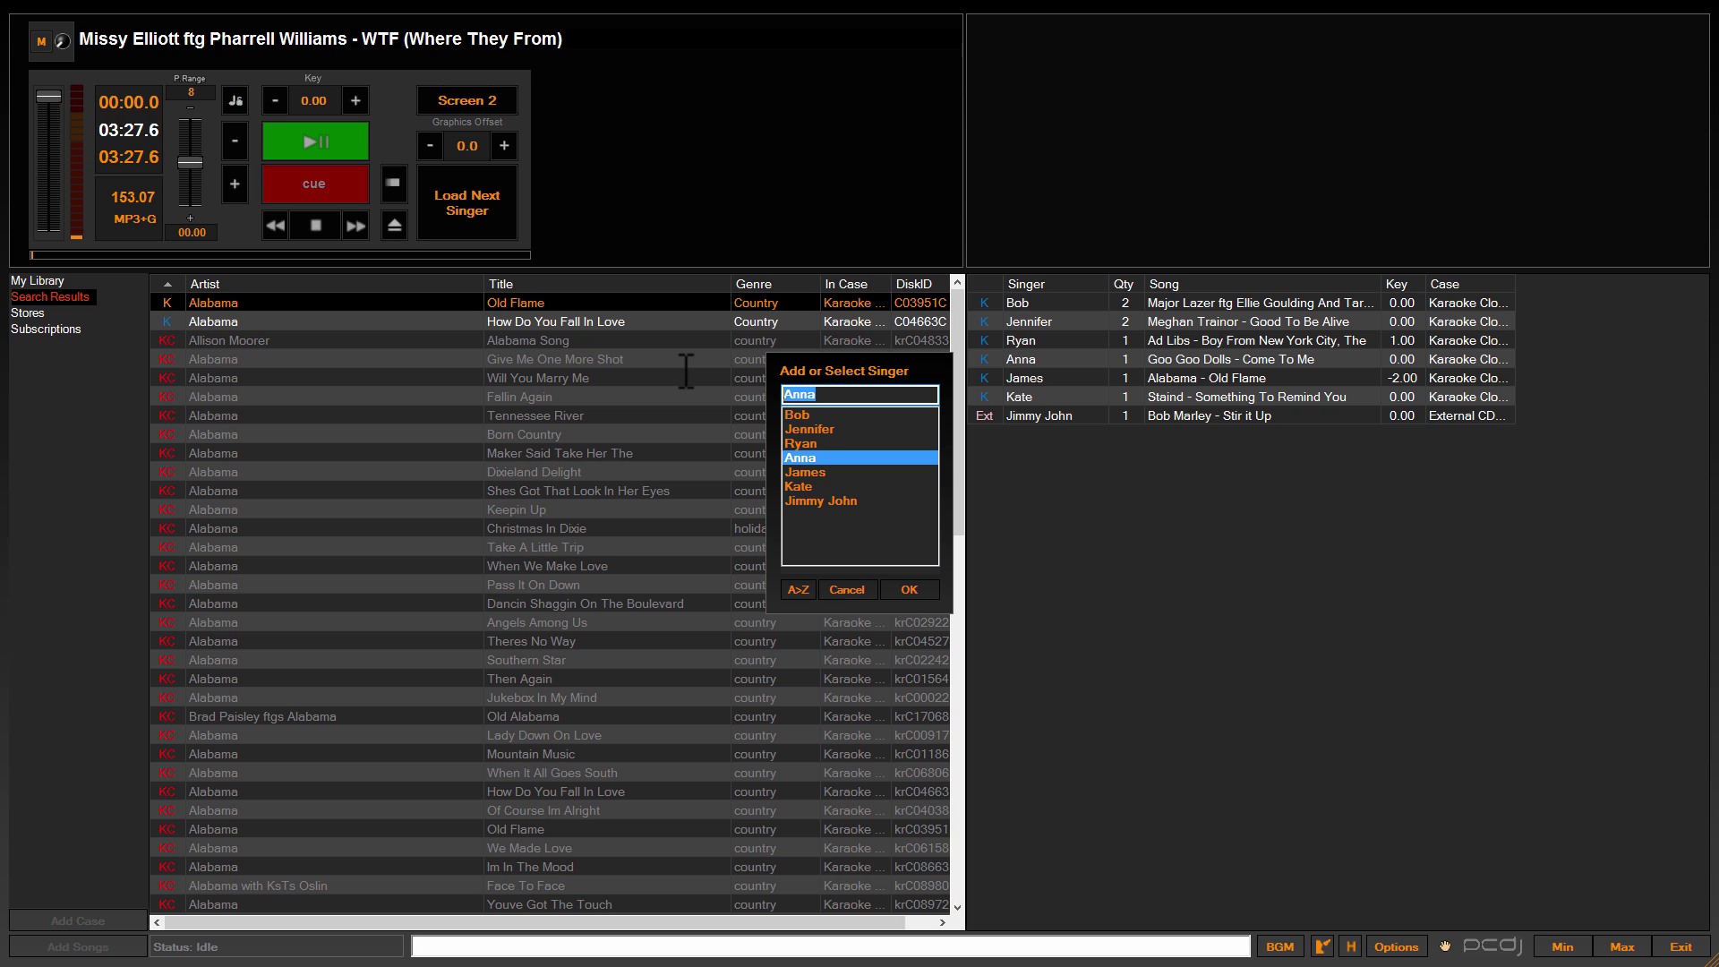
type("Jame")
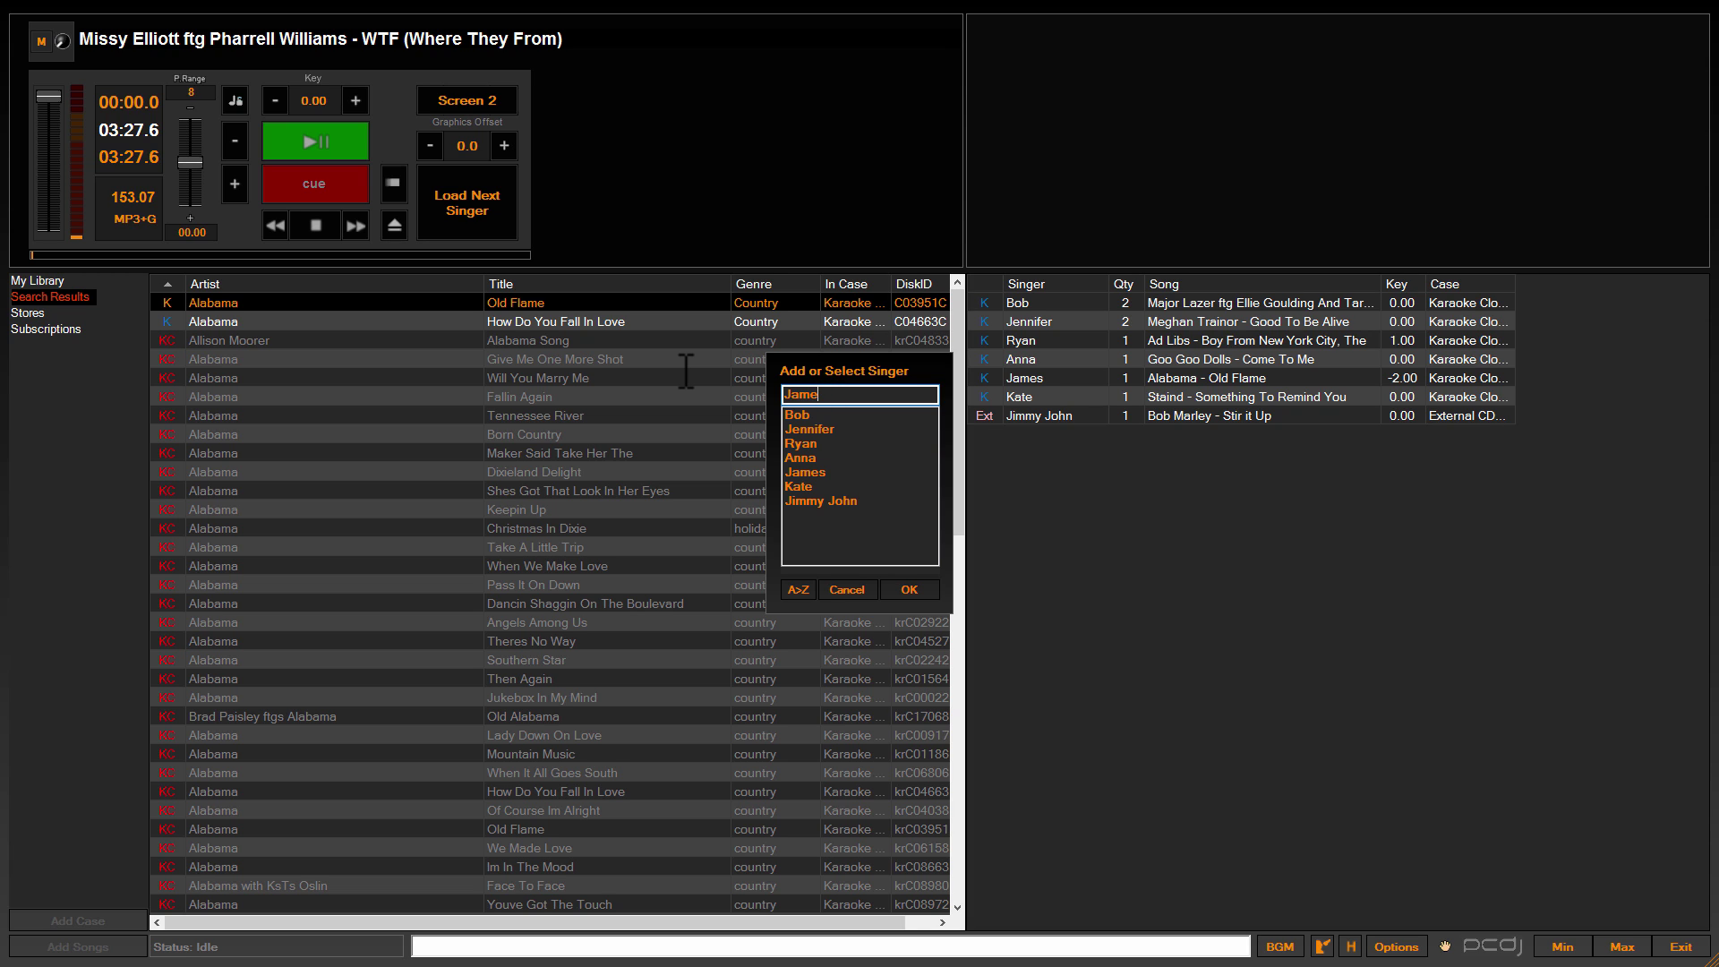
key("BackSpace")
key("BackSpace")
key("BackSpace")
type("Bobby")
left_click(908, 590)
left_click(1113, 434)
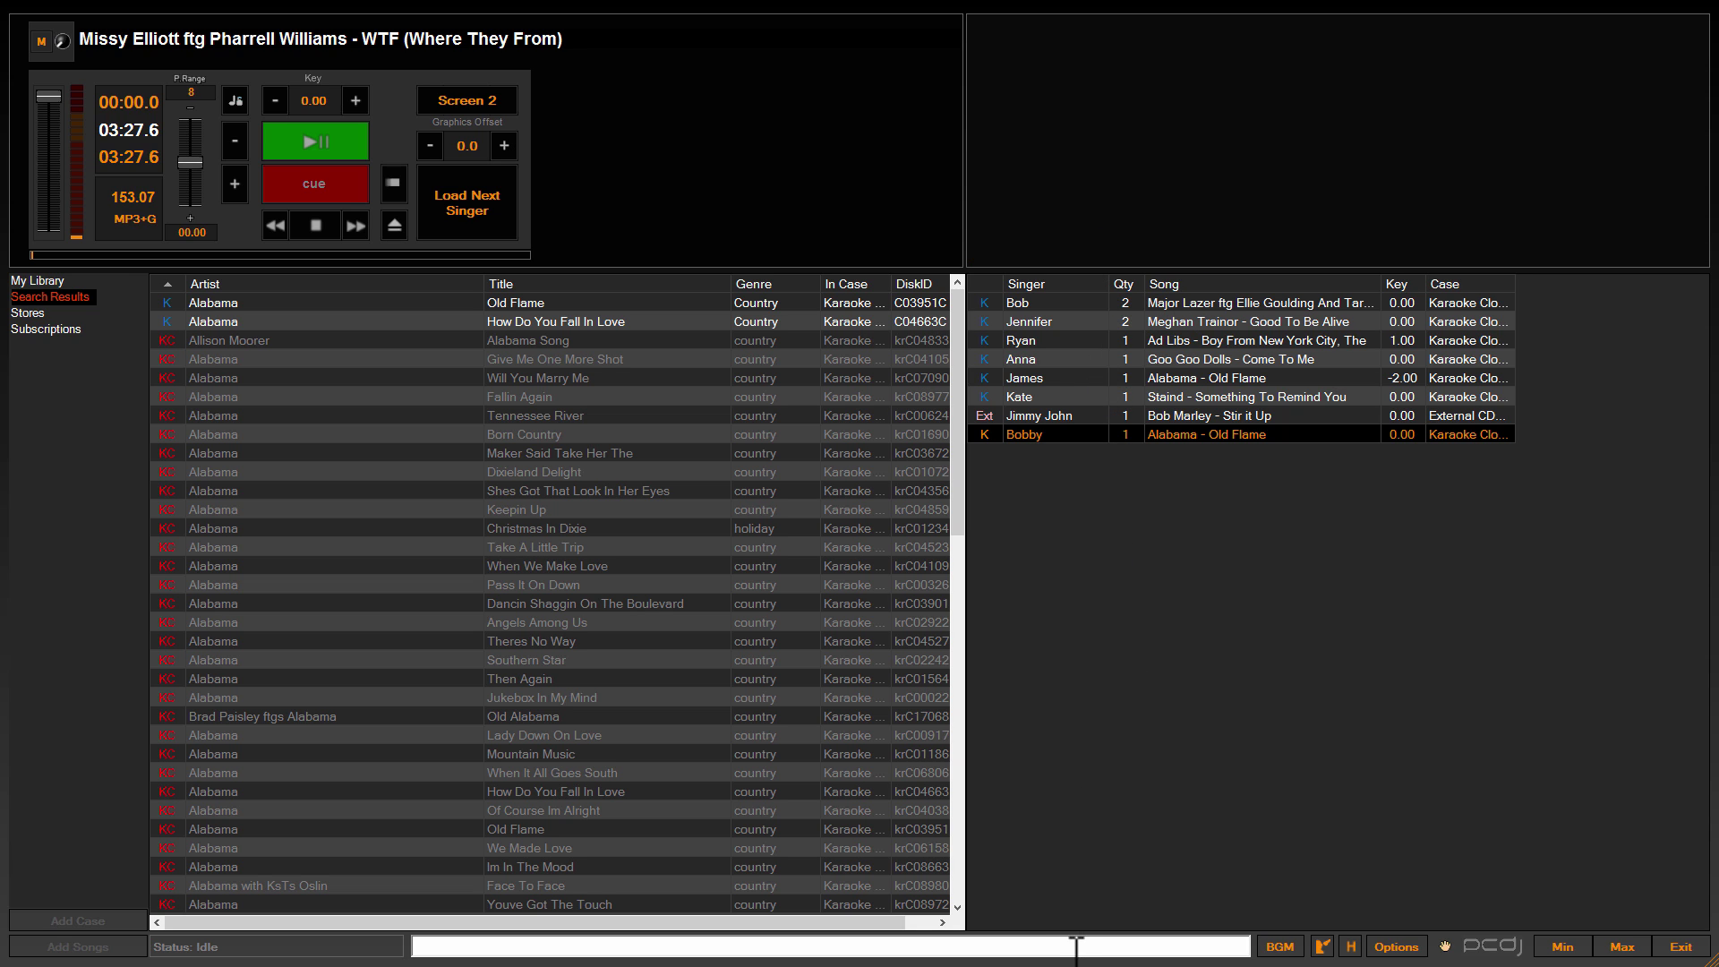
Expand My Library's folders, then return to Search Results and select Alabama's Will You Marry Me.
left_click(652, 944)
left_click(50, 278)
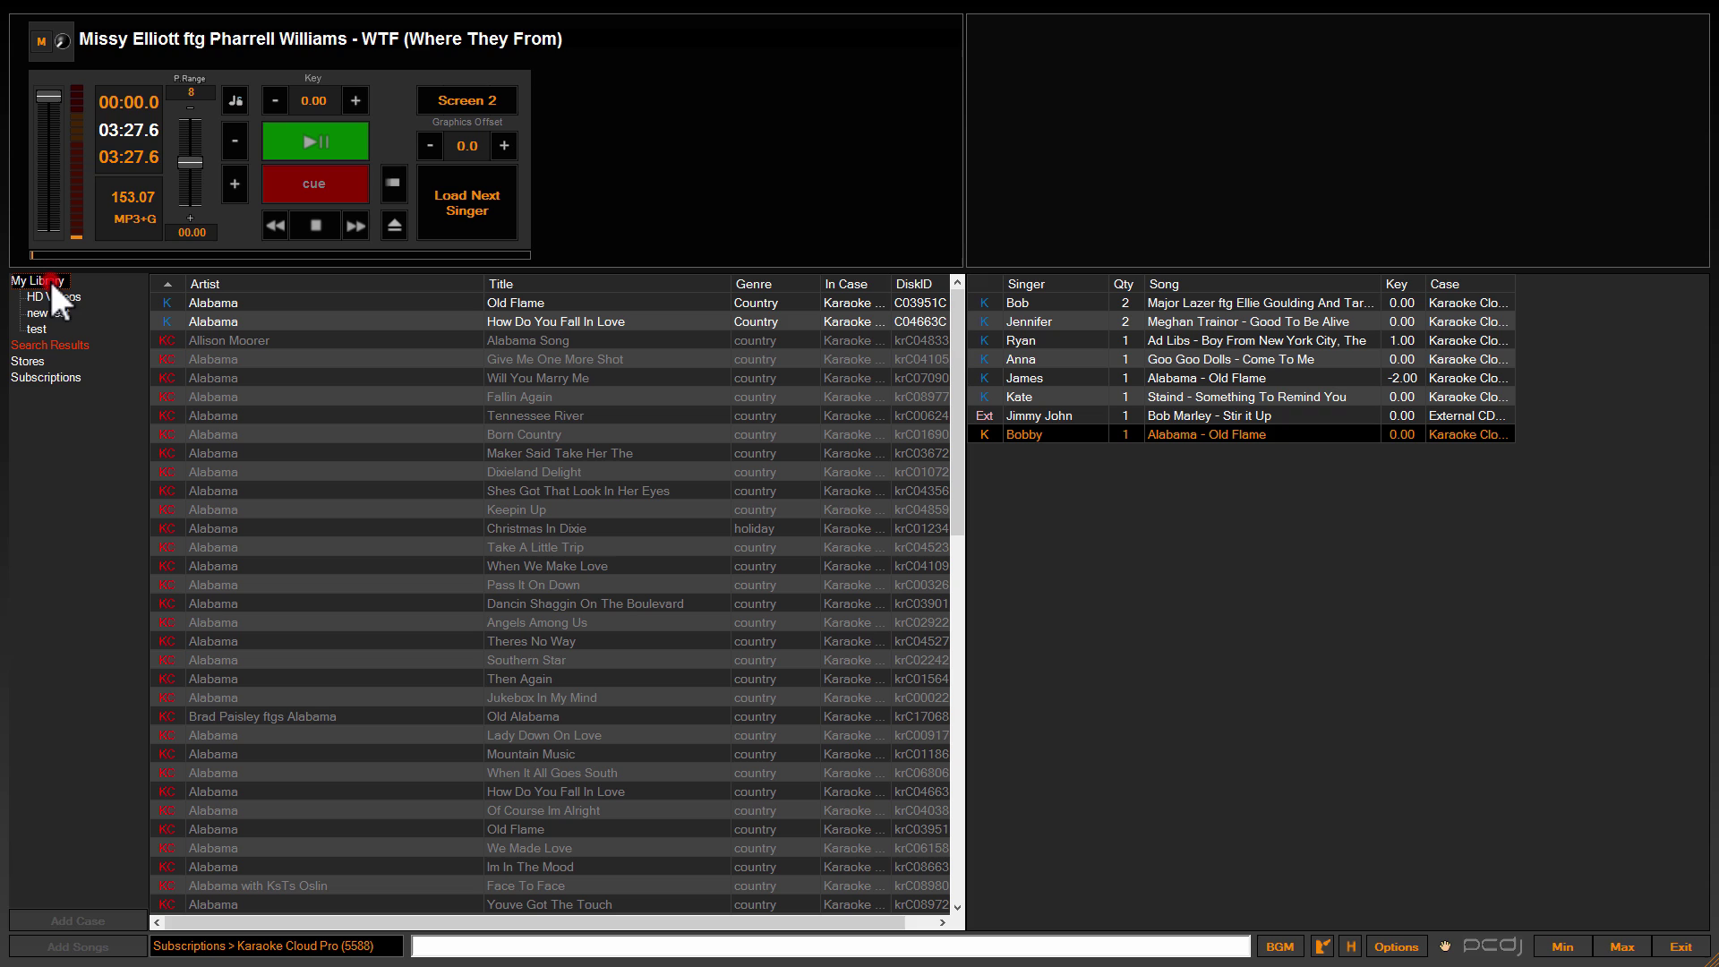
left_click(58, 345)
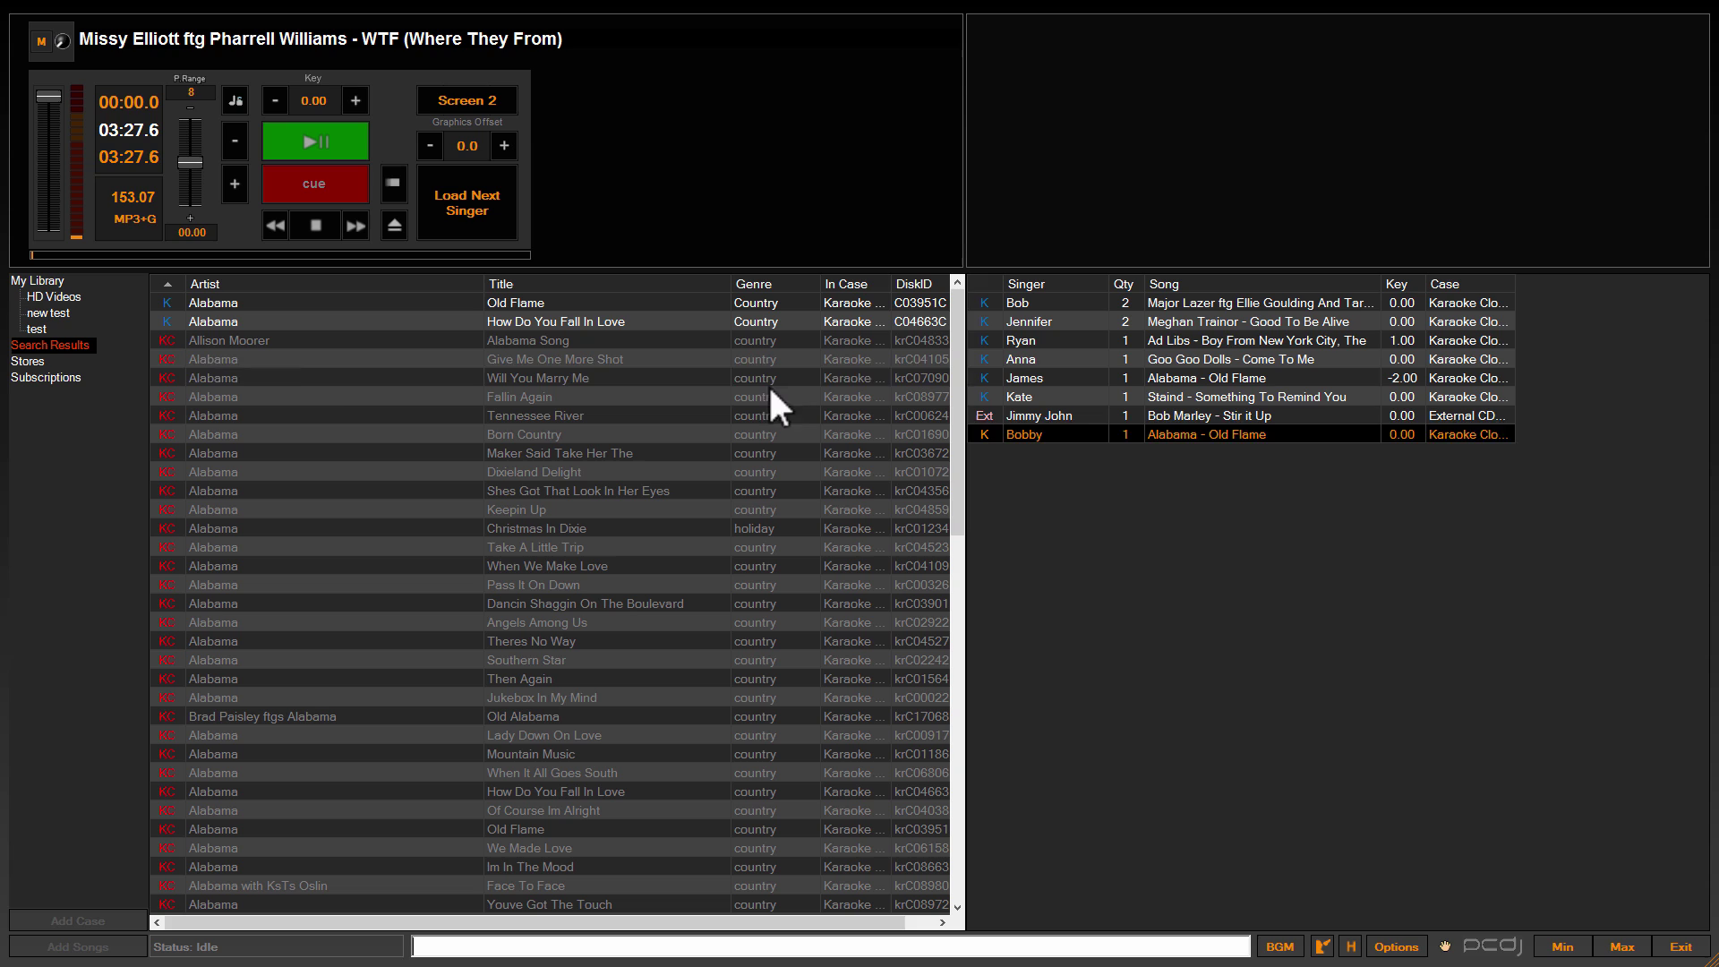
left_click(328, 379)
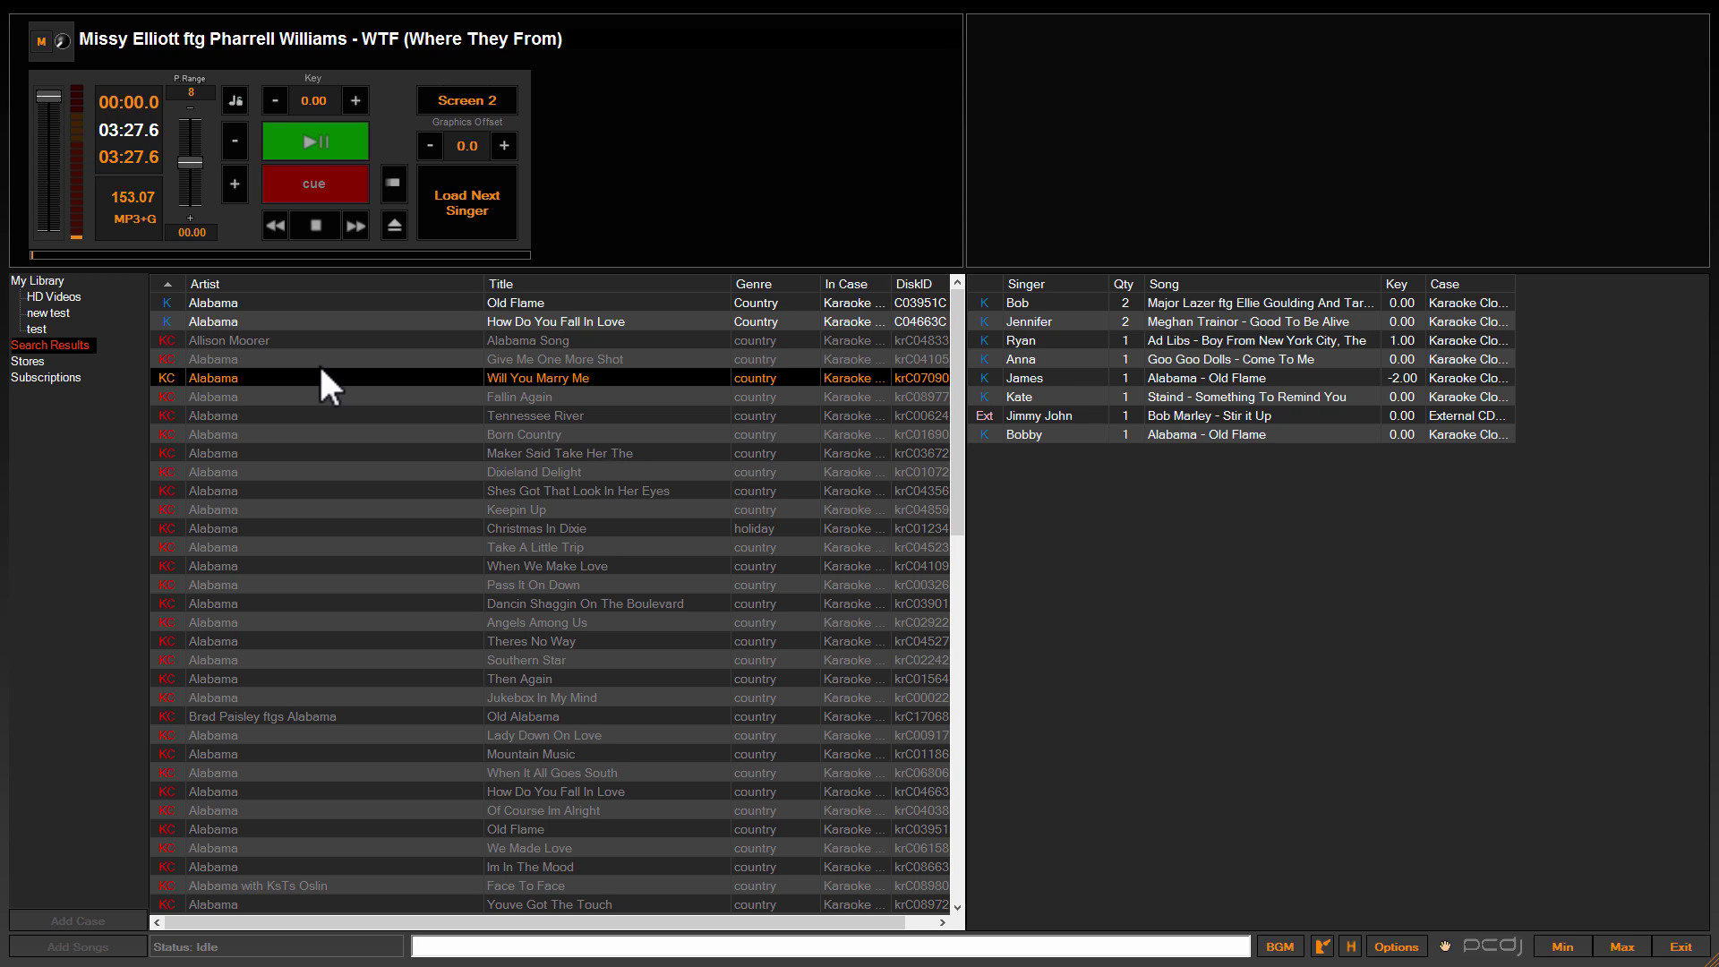
Search for 'Al Old' from the bottom search box.
left_click(468, 945)
type("Al")
type(" Old")
key("Return")
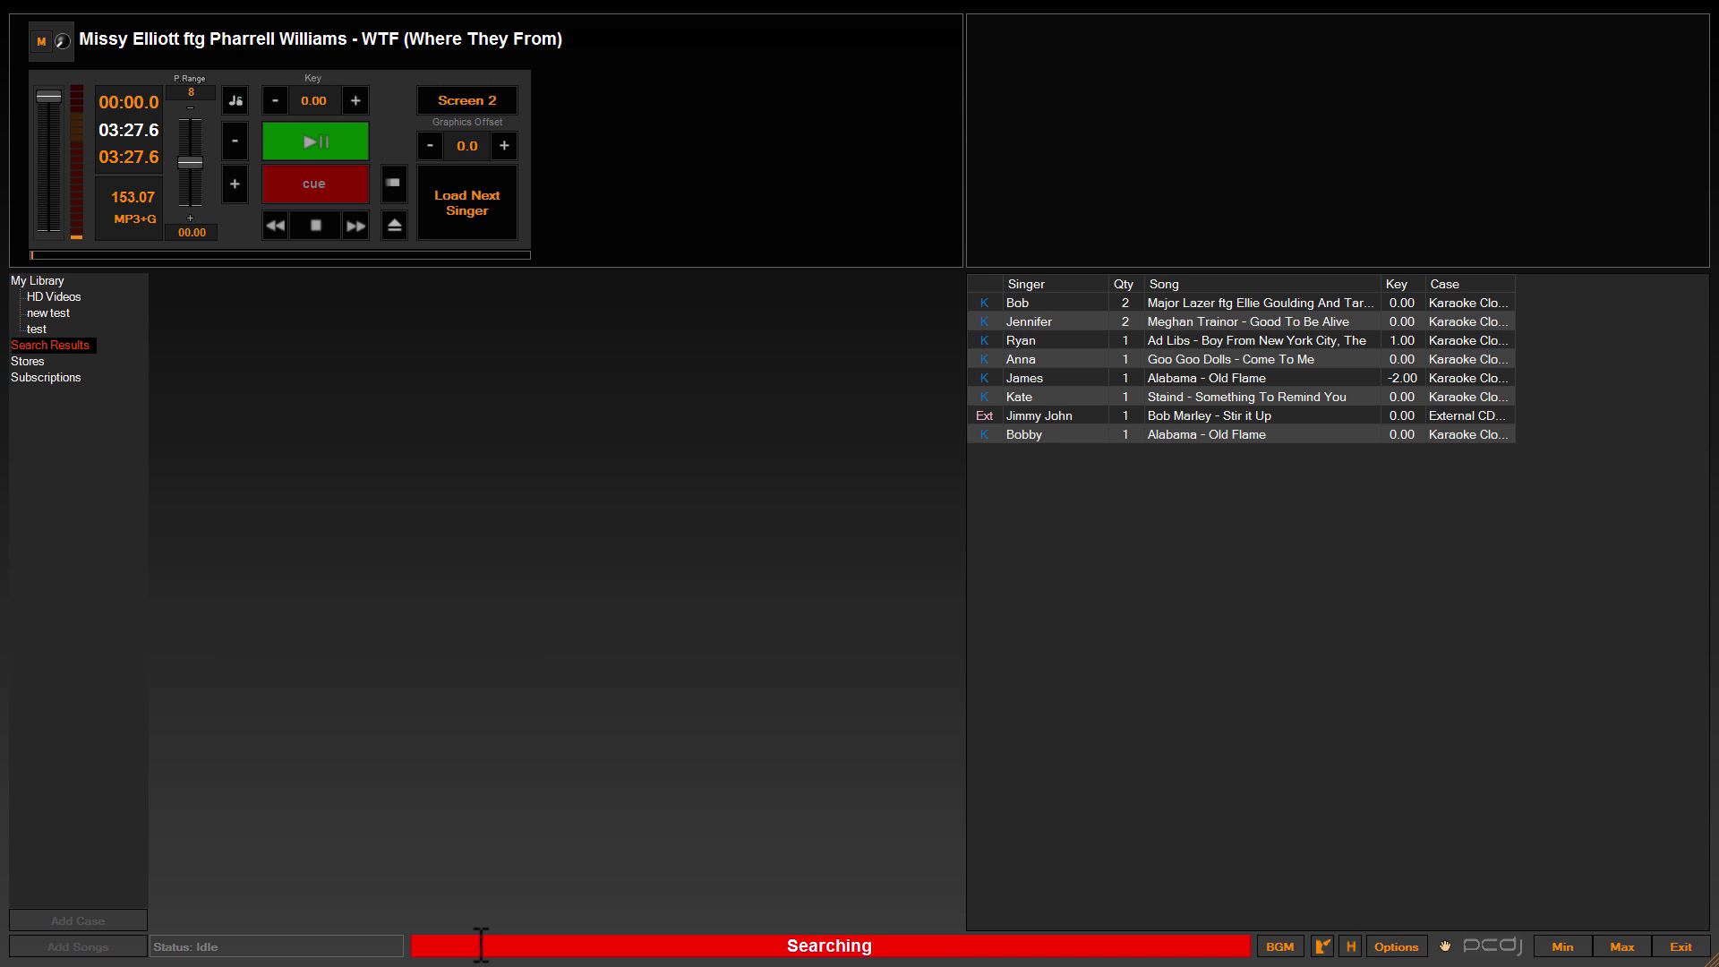